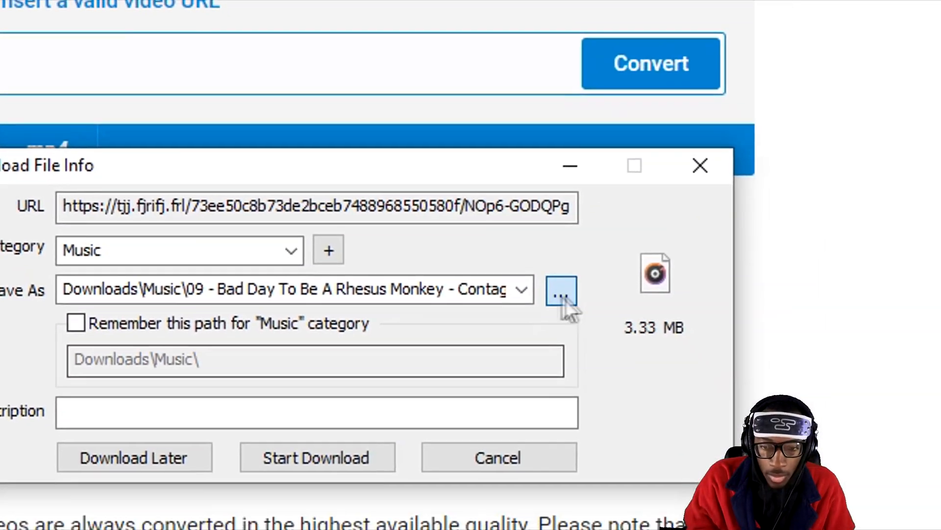
# Step: Choose where to save the Bad Day To Be A Rhesus Monkey download, naming a new YouTube subfolder beginning with HOW TO MAKE A CORONA VIRU
pyautogui.click(561, 290)
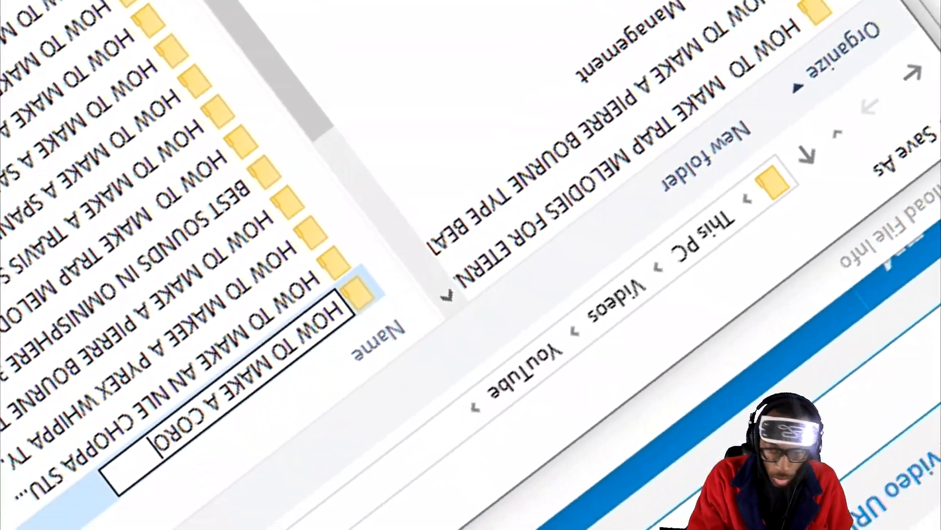
pyautogui.write('NA VIRU')
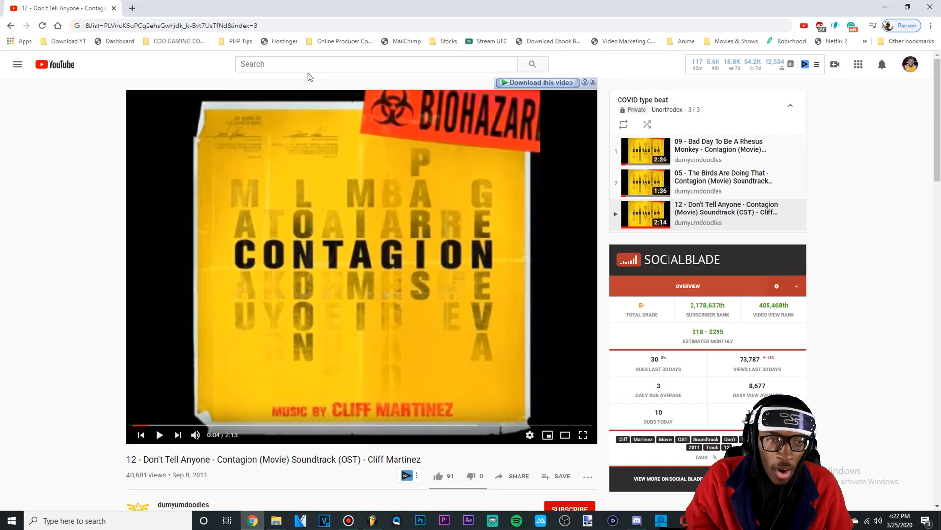
# Step: Search YouTube for COUGHING SOUND EFFECT and start downloading the Coughing Sound Effects All Sounds video
pyautogui.click(307, 68)
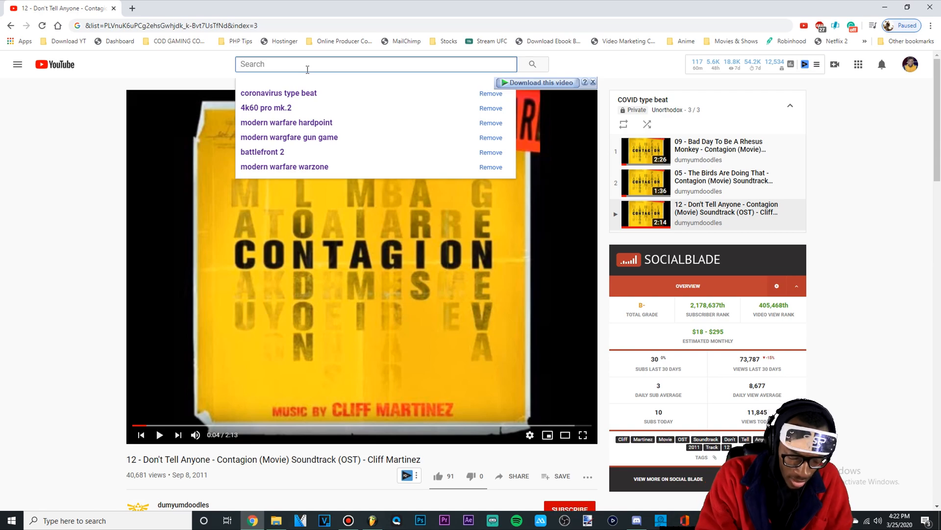
pyautogui.write('C')
pyautogui.press('BackSpace')
pyautogui.write('COUGHING S')
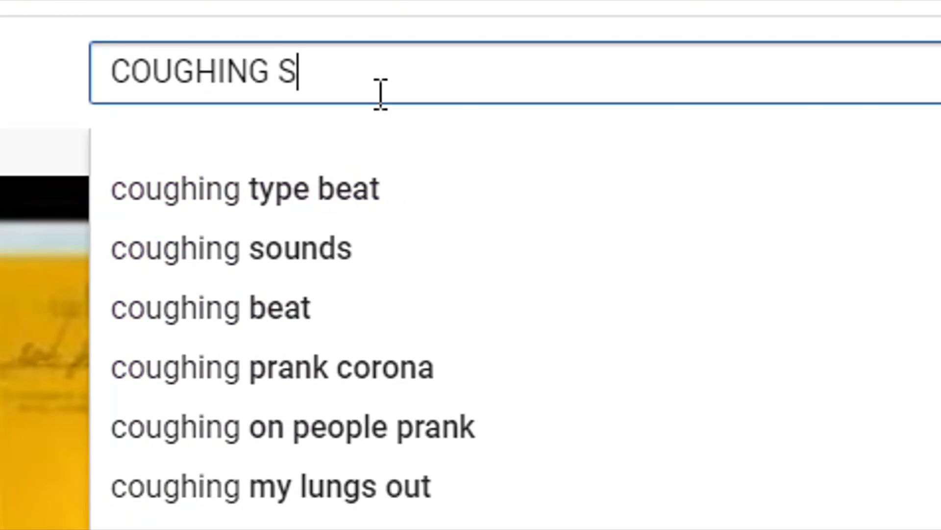
pyautogui.write('OUNF')
pyautogui.press('BackSpace')
pyautogui.write('D EFFECT')
pyautogui.press('Return')
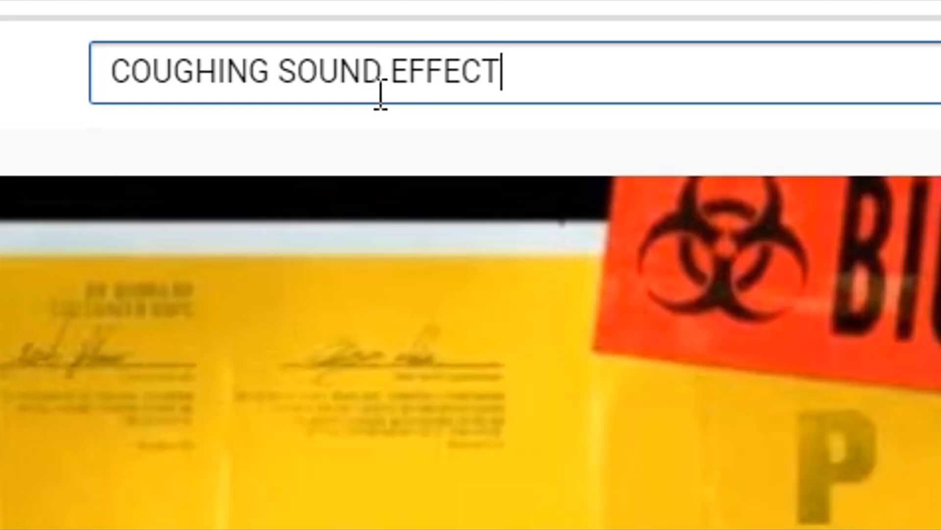
pyautogui.click(251, 388)
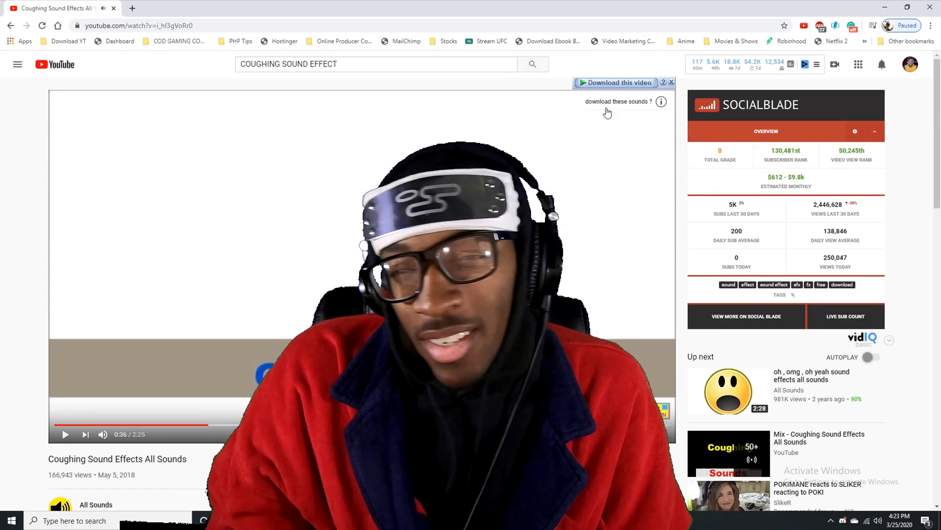
pyautogui.click(620, 83)
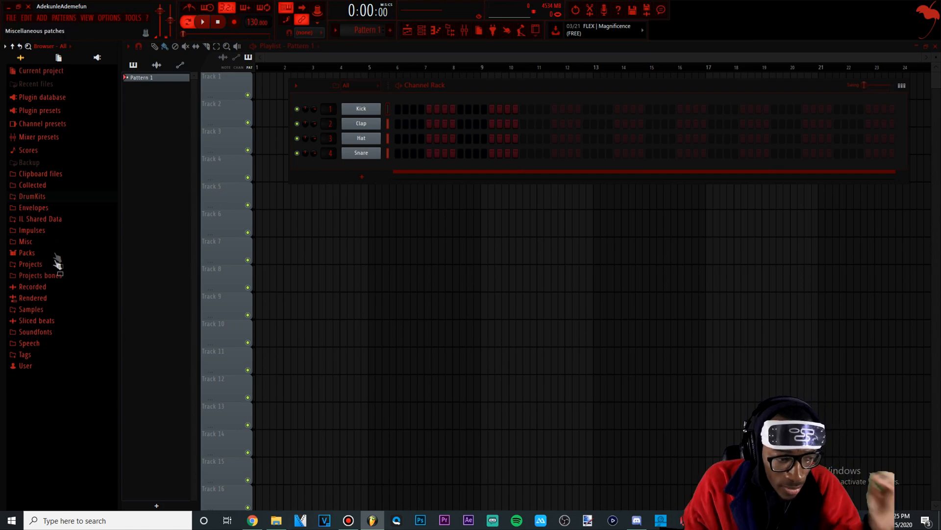
# Step: Place the three Contagion soundtrack files from the covid-19 samples folder at the start of playlist tracks 1, 2 and 3
pyautogui.click(34, 310)
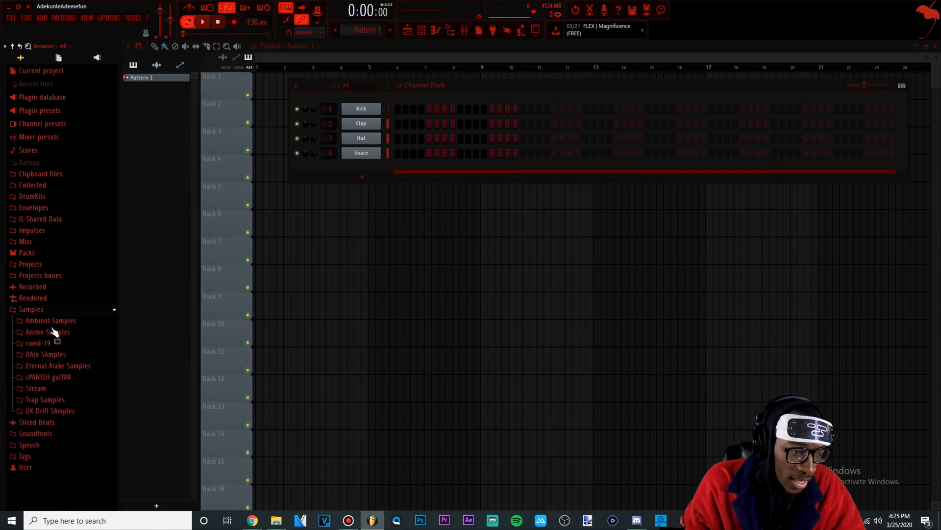
pyautogui.click(48, 345)
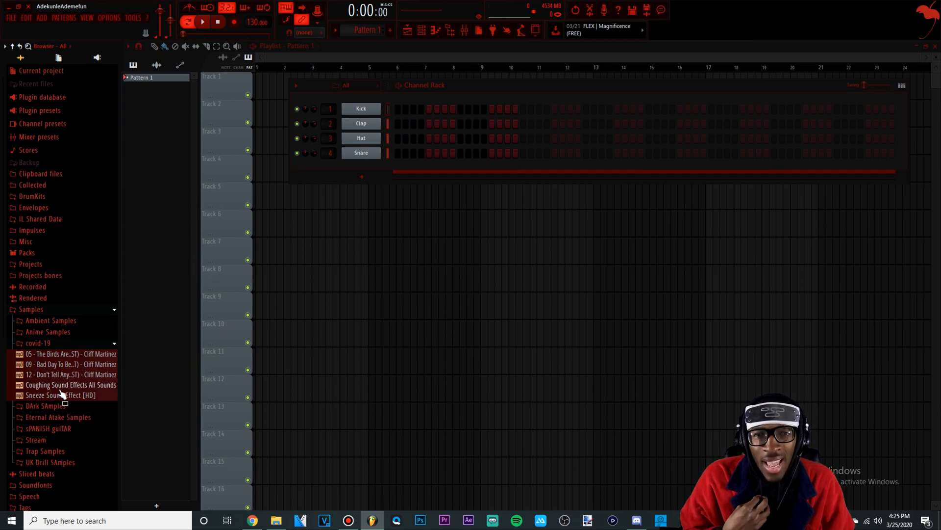
pyautogui.moveTo(59, 354); pyautogui.dragTo(273, 87)
pyautogui.moveTo(105, 363); pyautogui.dragTo(285, 111)
pyautogui.moveTo(64, 375); pyautogui.dragTo(270, 132)
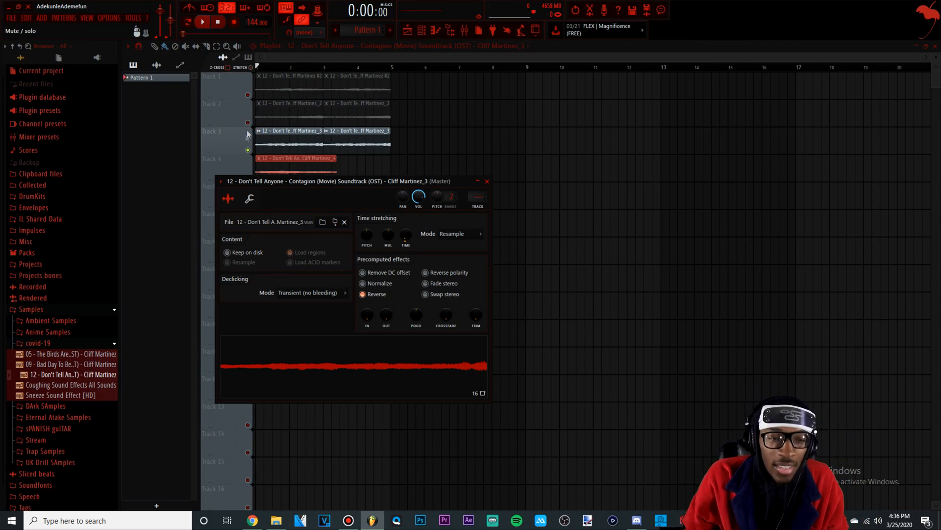
# Step: Play back the chopped Contagion sample variations, soloing playlist tracks 3, 2 and 1 to compare them
pyautogui.press('space')
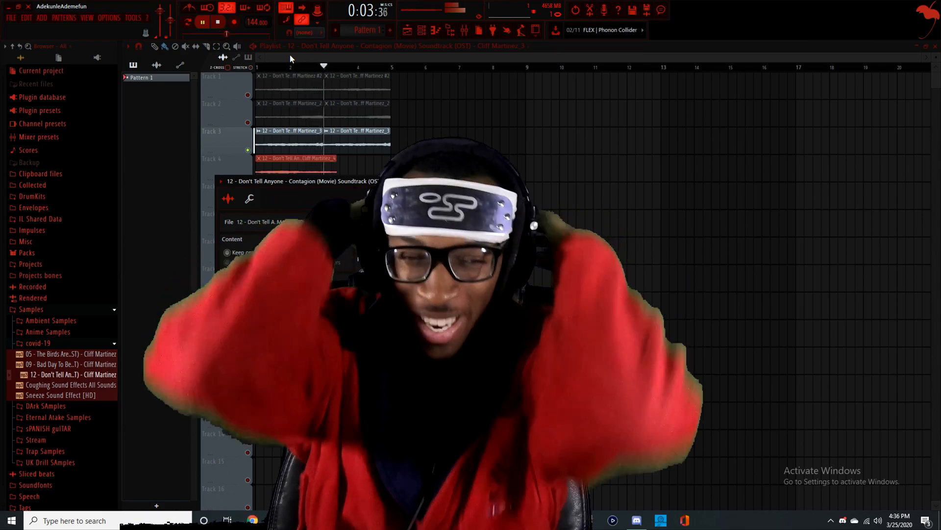
pyautogui.press('space')
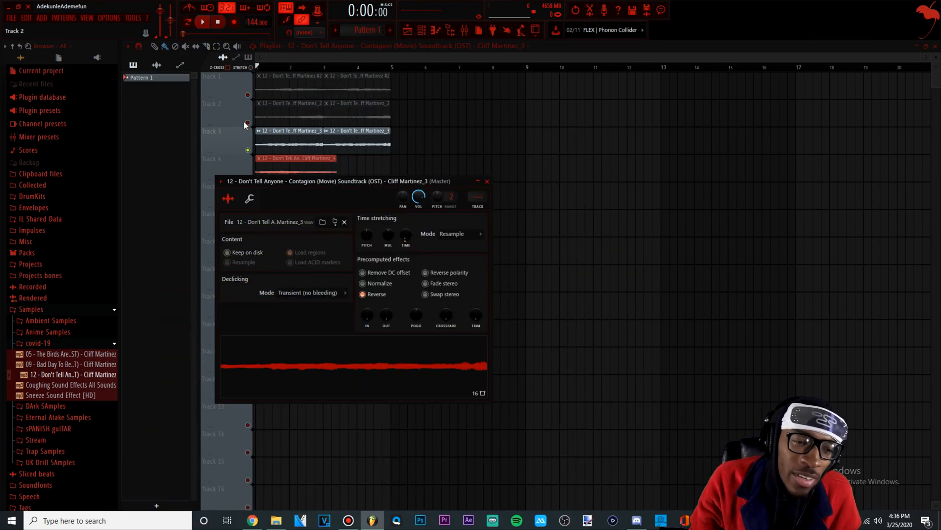
pyautogui.rightClick(248, 123)
pyautogui.press('space')
pyautogui.press('space')
pyautogui.rightClick(247, 95)
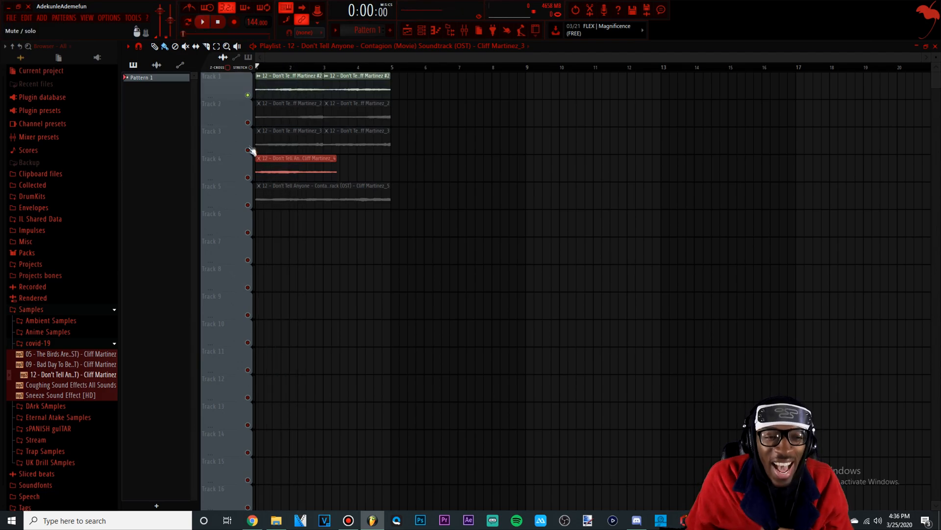
pyautogui.rightClick(248, 150)
pyautogui.moveTo(334, 206); pyautogui.dragTo(292, 170)
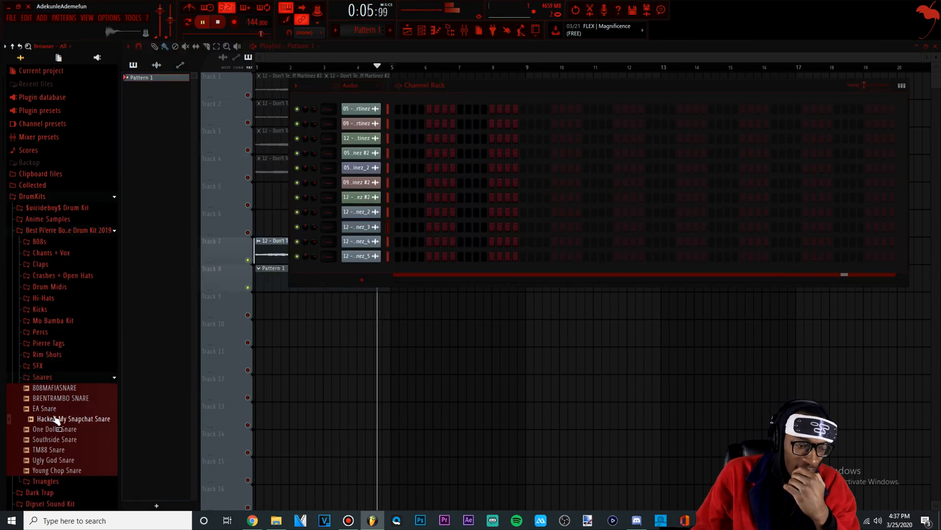
# Step: Add the Hacked My Snapchat Snare as a channel and place hits on steps 9, 19, 25, 41, 47, 51 and 57
pyautogui.click(52, 419)
pyautogui.moveTo(54, 421); pyautogui.dragTo(451, 285)
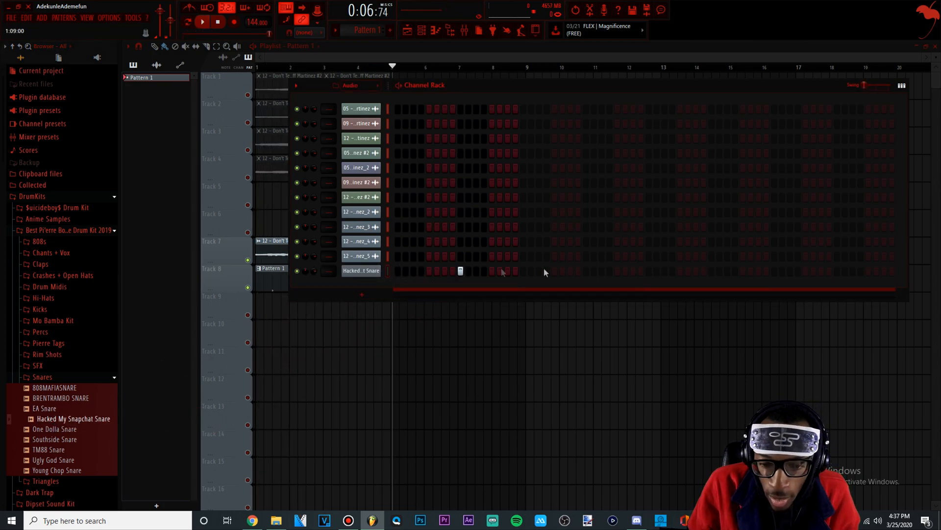
pyautogui.click(586, 271)
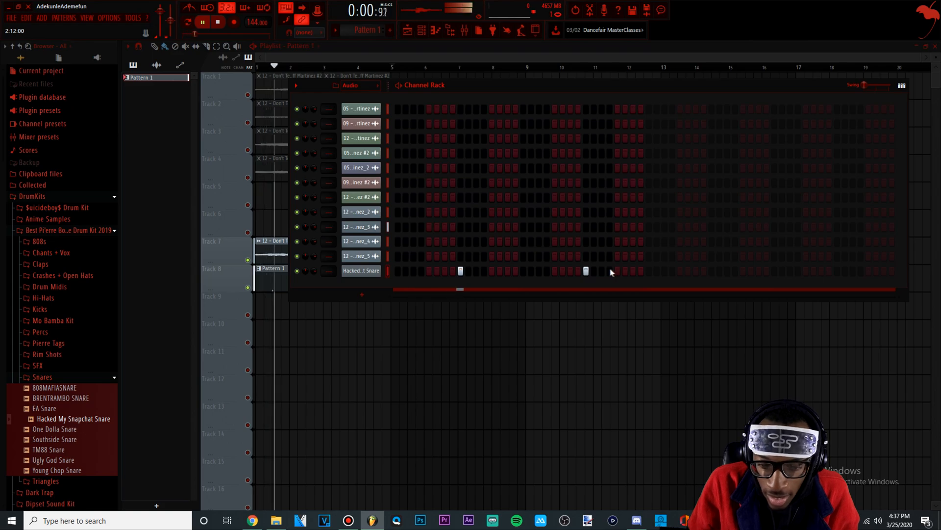
pyautogui.click(538, 272)
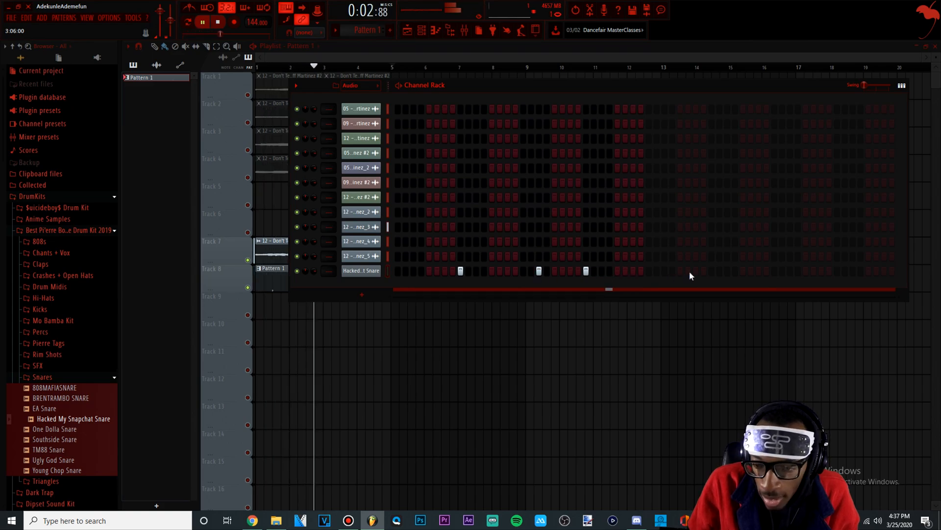
pyautogui.click(711, 271)
pyautogui.click(837, 271)
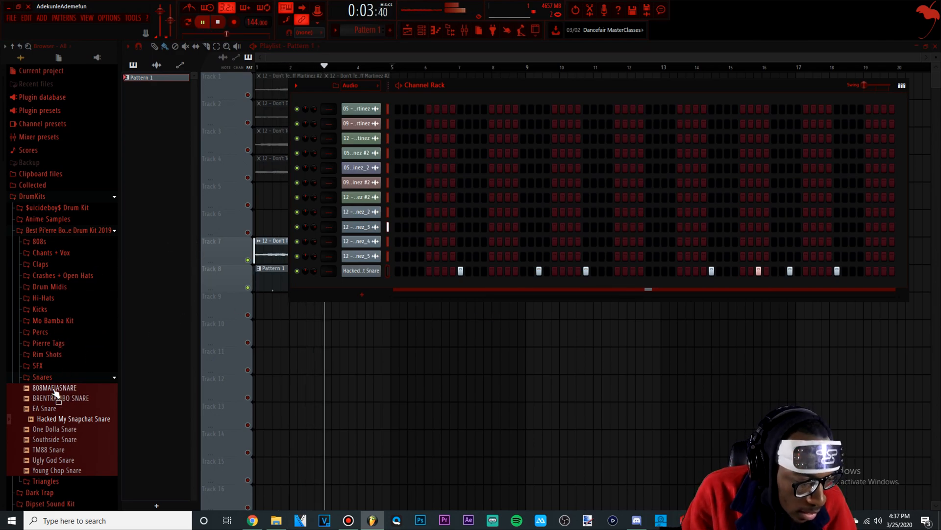
# Step: Add the DJYoungKash (Hi Hat) sample as a channel and fill its pattern with a hit on every second step
pyautogui.click(57, 299)
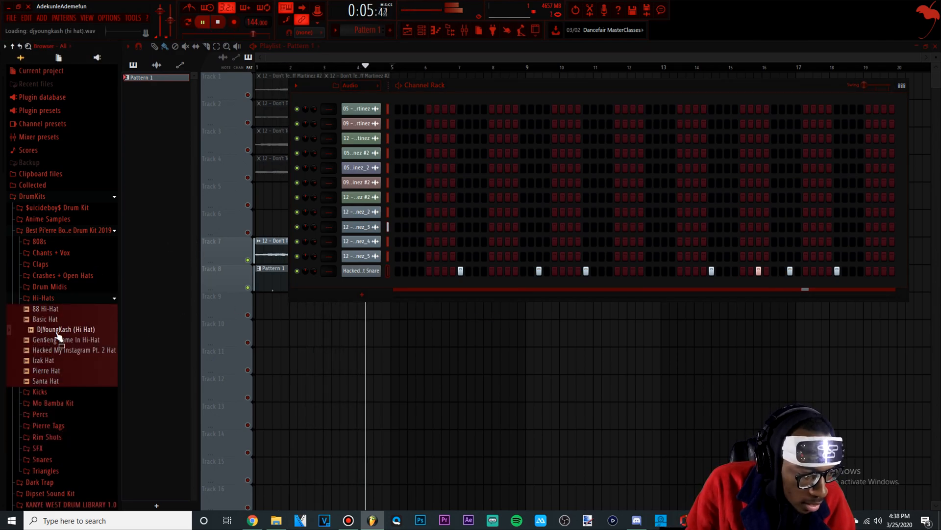
pyautogui.moveTo(60, 333); pyautogui.dragTo(360, 277)
pyautogui.click(361, 286)
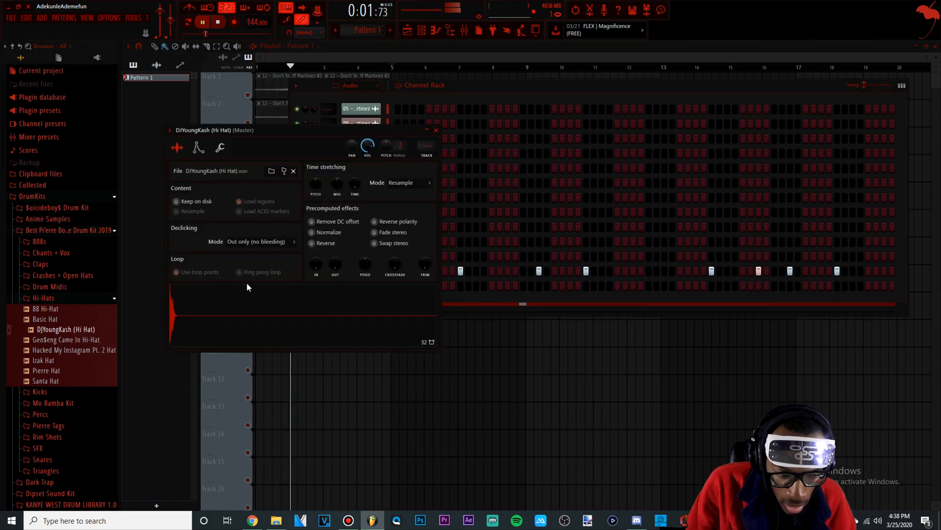
pyautogui.click(457, 293)
pyautogui.rightClick(377, 285)
pyautogui.click(514, 326)
pyautogui.rightClick(377, 285)
pyautogui.click(488, 316)
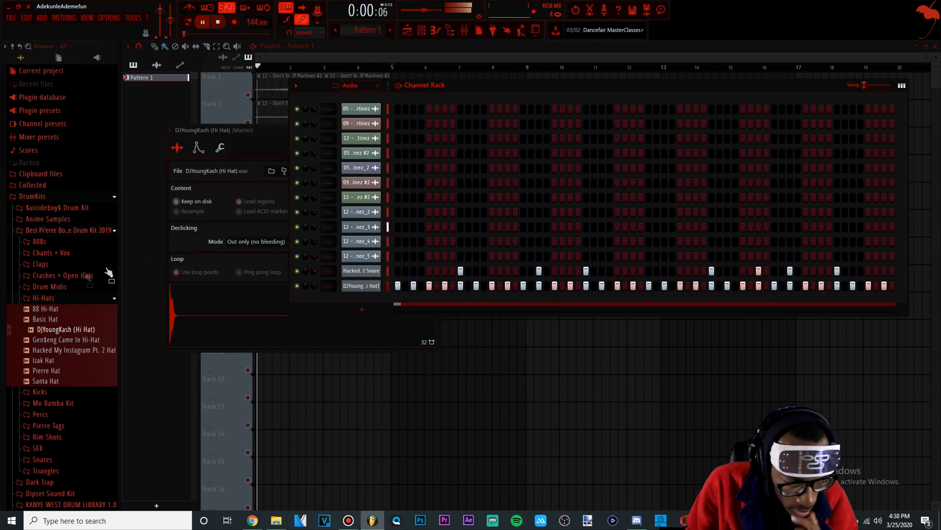
# Step: Audition Basic Hat, Gen$eng Came In Hi-Hat, Hacked My Instagram Pt. 2 Hat, Izak Hat and Pierre Hat over the beat
pyautogui.click(54, 321)
pyautogui.click(53, 340)
pyautogui.click(53, 349)
pyautogui.click(53, 361)
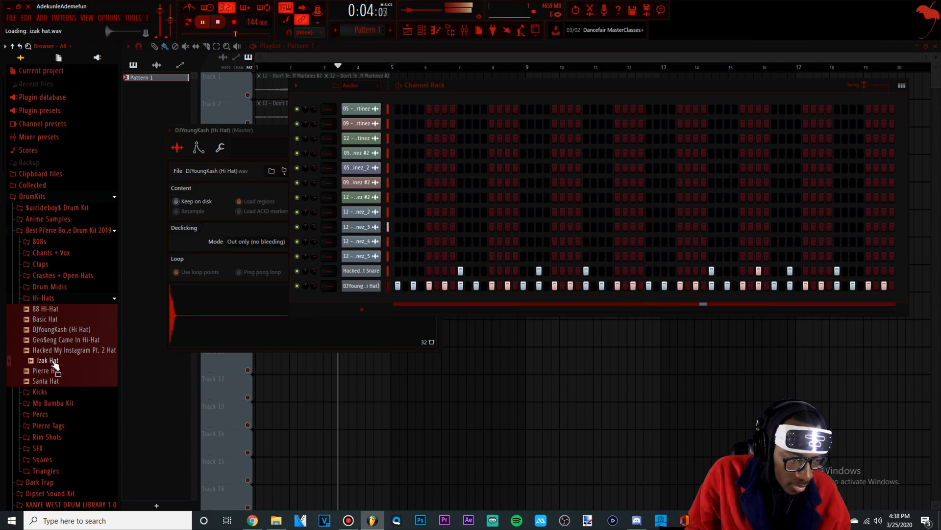
pyautogui.click(54, 371)
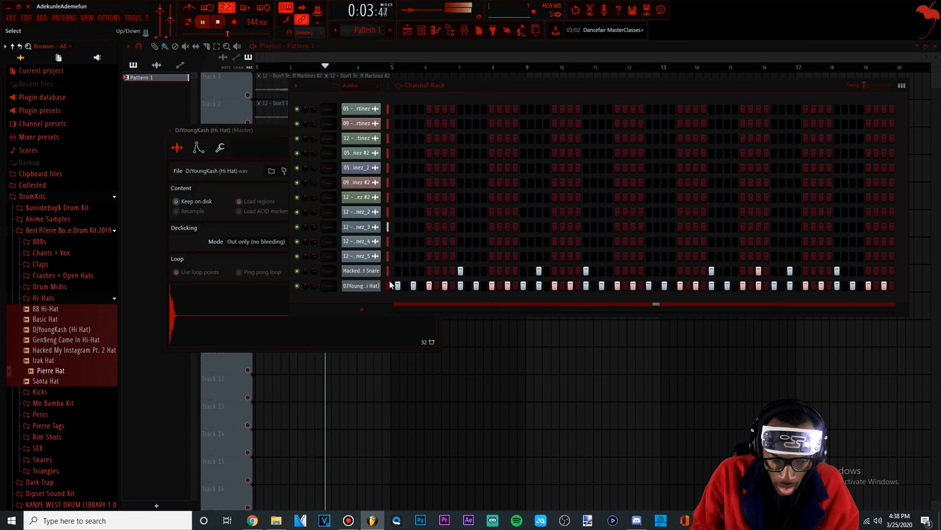
pyautogui.hotkey('alt', 'Up')
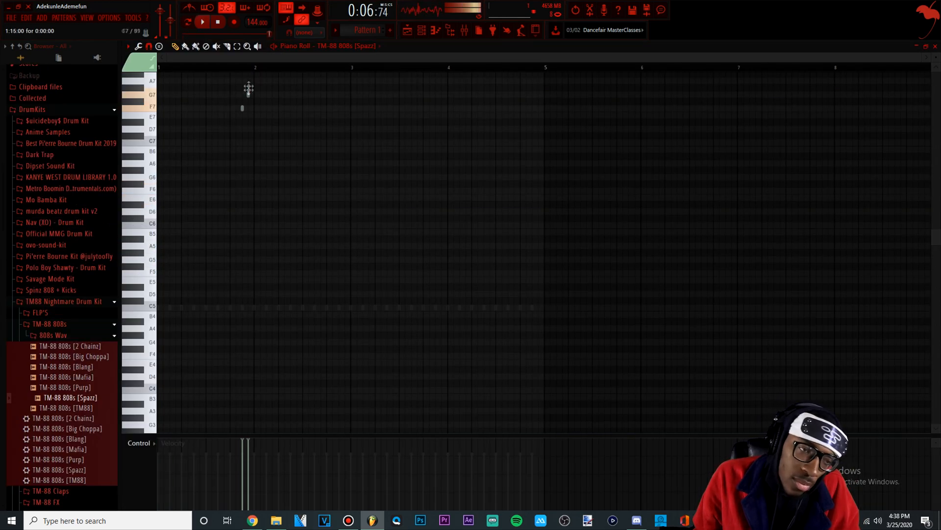
# Step: Place the first TM-88 808s [Spazz] note at the start of bar 1 and tune it by ear to F8
pyautogui.scroll(6, 249, 88)
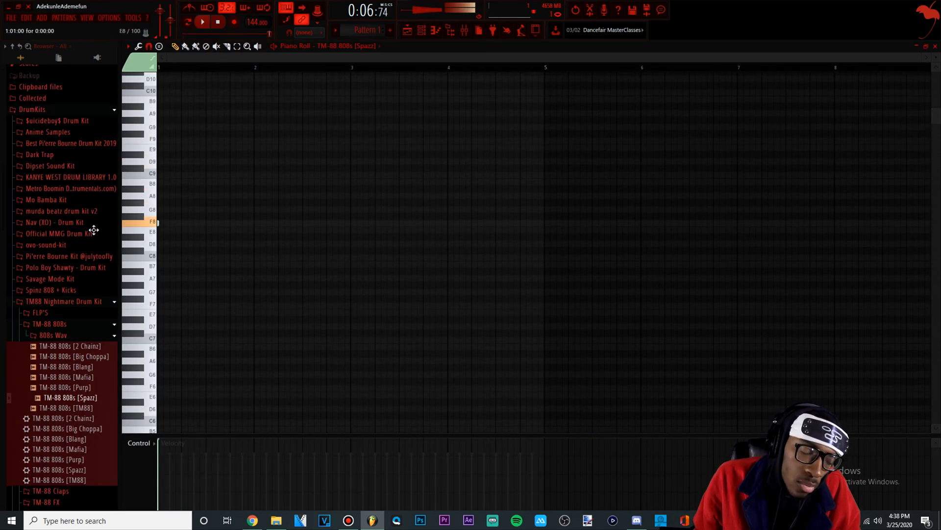
pyautogui.press('space')
pyautogui.press('space')
pyautogui.press('space')
pyautogui.moveTo(161, 216)
pyautogui.mouseDown()
pyautogui.moveTo(287, 212)
pyautogui.moveTo(173, 225)
pyautogui.mouseUp()
pyautogui.press('space')
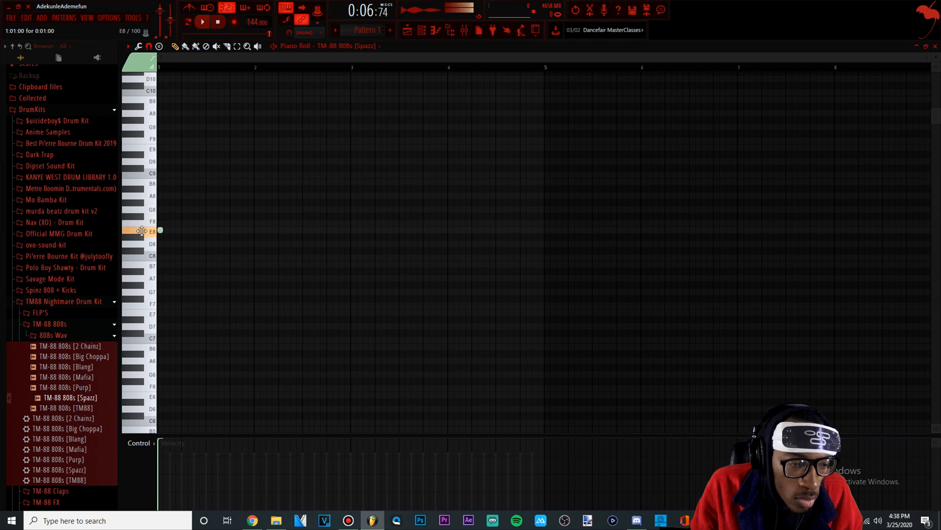
pyautogui.press('space')
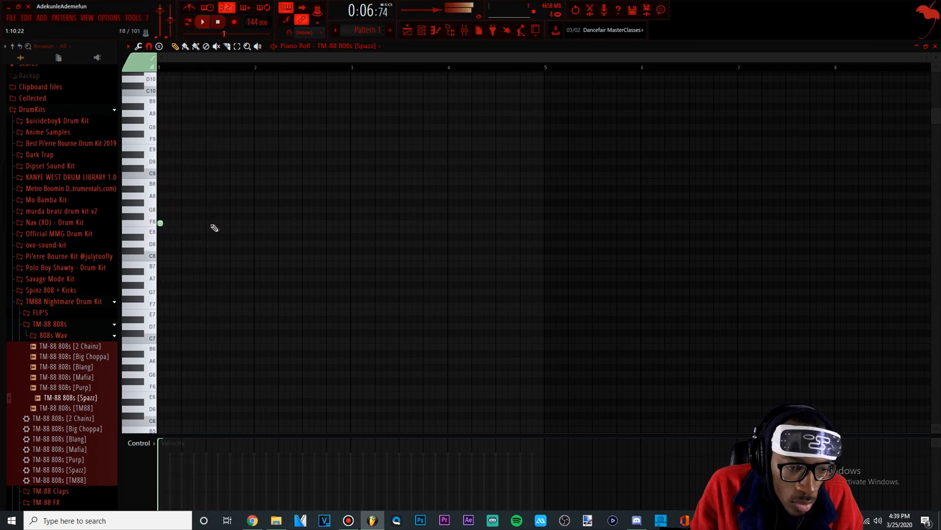
pyautogui.press('space')
pyautogui.press('space')
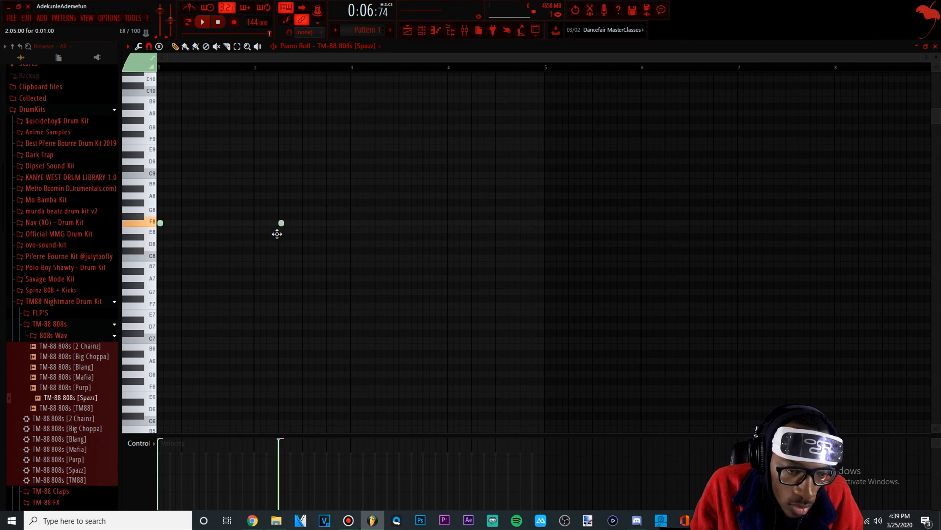
# Step: Lower the 808 note on step 5 of bar 2 to E8 and add an F8 note at the start of bar 3
pyautogui.moveTo(277, 234); pyautogui.dragTo(277, 241)
pyautogui.press('space')
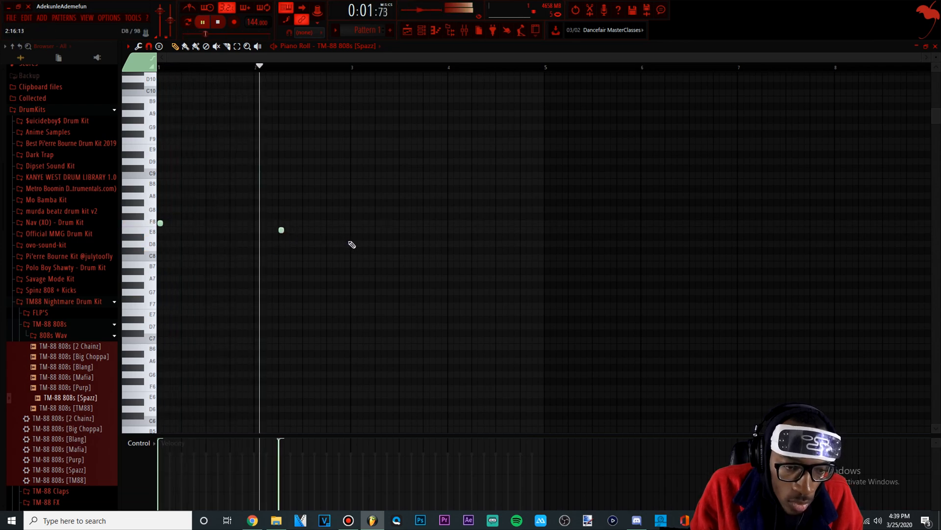
pyautogui.click(352, 223)
pyautogui.moveTo(352, 223); pyautogui.dragTo(350, 223)
pyautogui.press('space')
pyautogui.press('space')
pyautogui.press('space')
pyautogui.press('space')
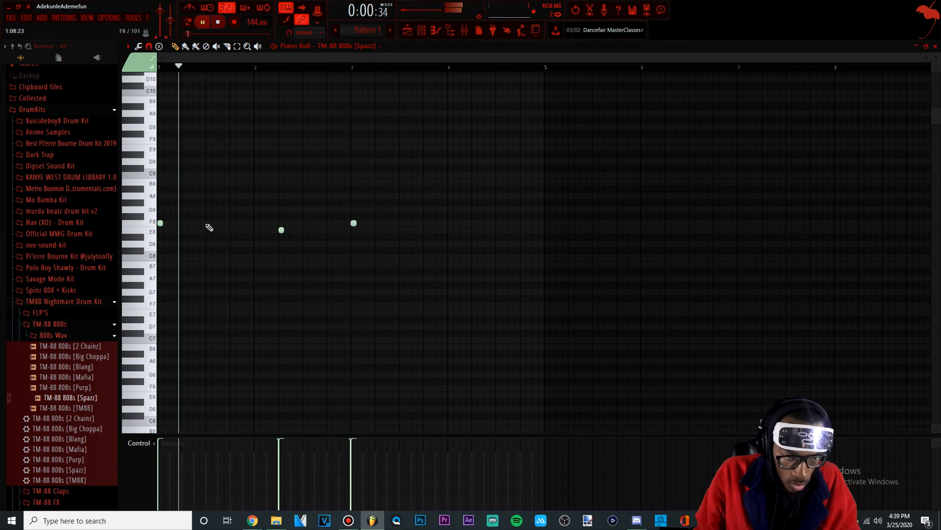
# Step: Add 808 notes at F8 on step 13 of bar 1 and at E8 on step 11 of bar 2
pyautogui.press('space')
pyautogui.click(230, 223)
pyautogui.press('space')
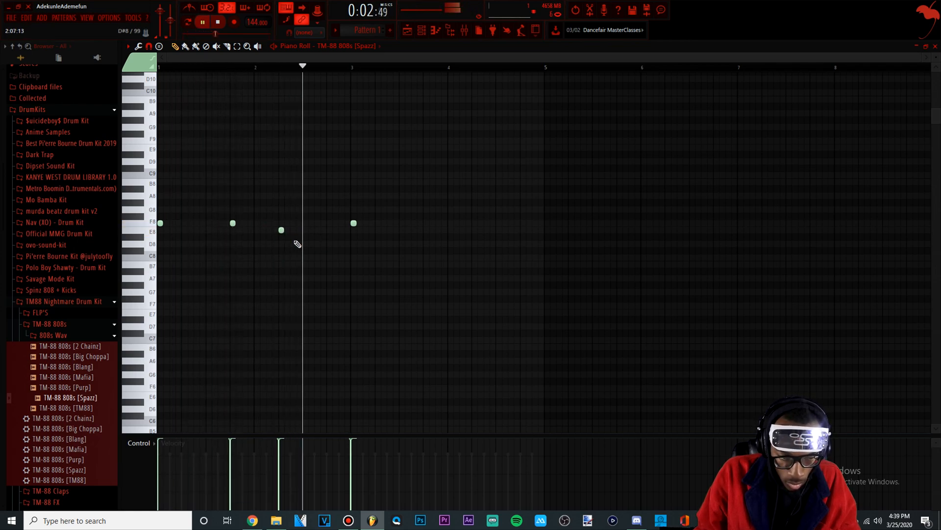
pyautogui.press('space')
# Step: Delete the 808 note at the start of bar 3 and duplicate the two-bar phrase into bars 3 and 4
pyautogui.rightClick(353, 224)
pyautogui.moveTo(391, 270); pyautogui.dragTo(67, 194)
pyautogui.hotkey('ctrl', 'b')
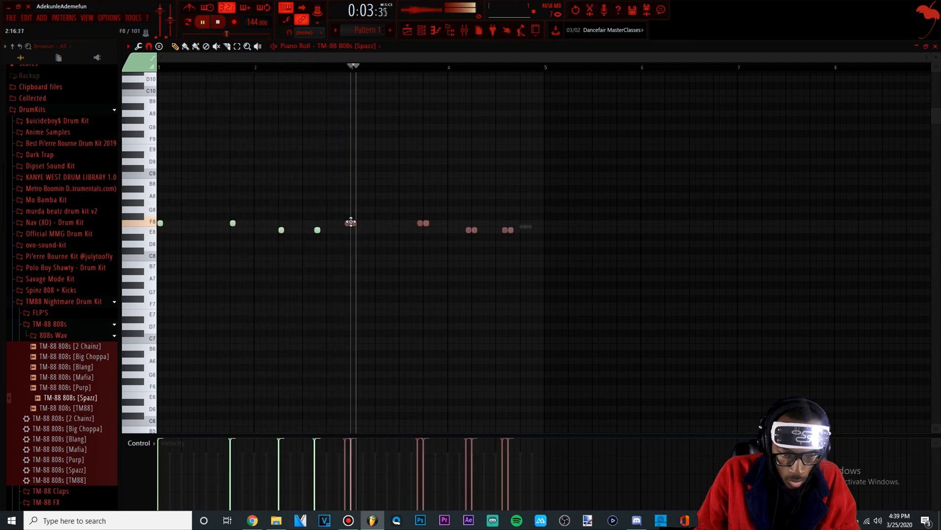
# Step: Select all the 808 notes and transpose them down three octaves to F5 and E5
pyautogui.moveTo(545, 249); pyautogui.dragTo(3, 172)
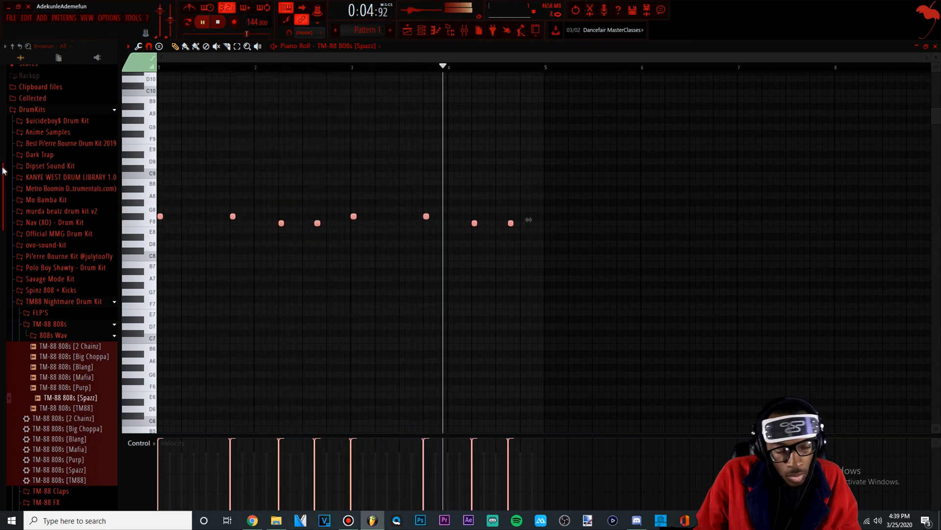
pyautogui.press('Down')
pyautogui.hotkey('ctrl', 'Down')
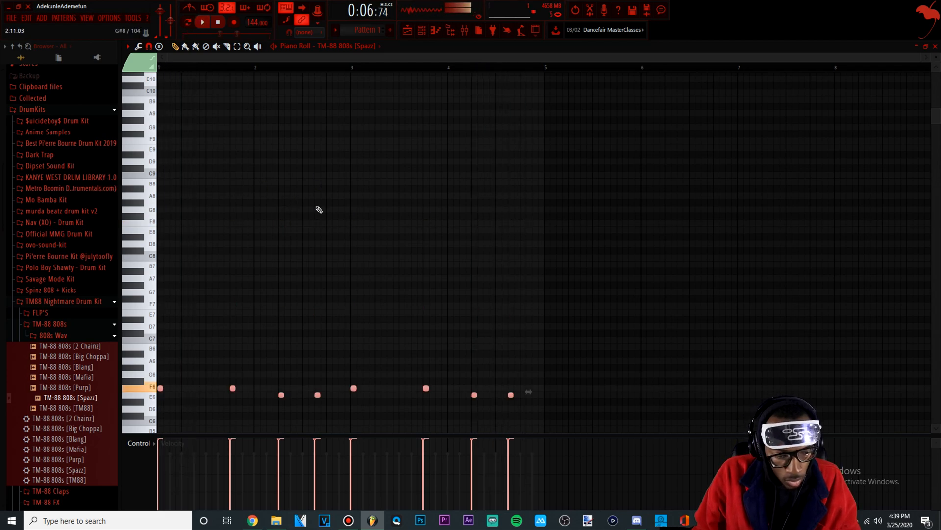
pyautogui.scroll(-4, 382, 164)
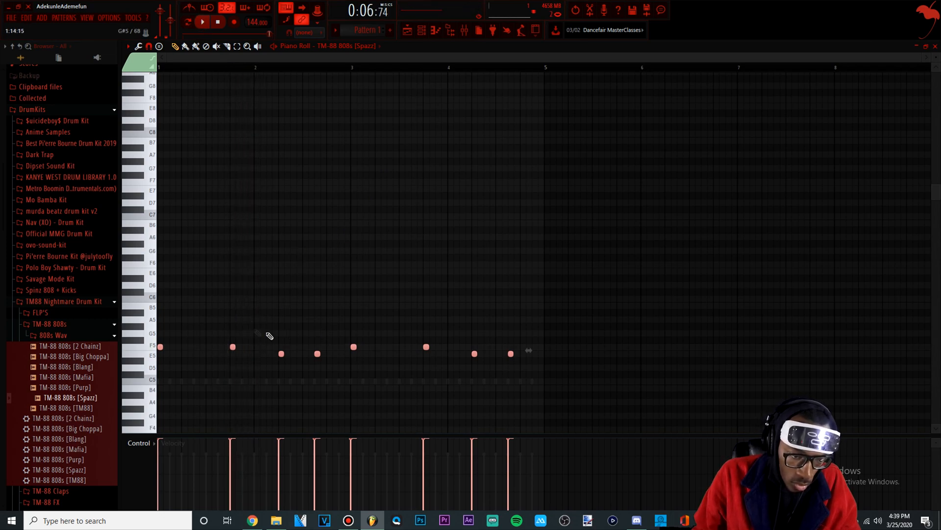
# Step: Lower the 808 line an octave to F4 and E4, raising the two bar 2 notes back up to E5
pyautogui.scroll(-1, 246, 324)
pyautogui.scroll(-3, 246, 324)
pyautogui.moveTo(272, 351); pyautogui.dragTo(317, 380)
pyautogui.press('space')
pyautogui.hotkey('ctrl', 'Up')
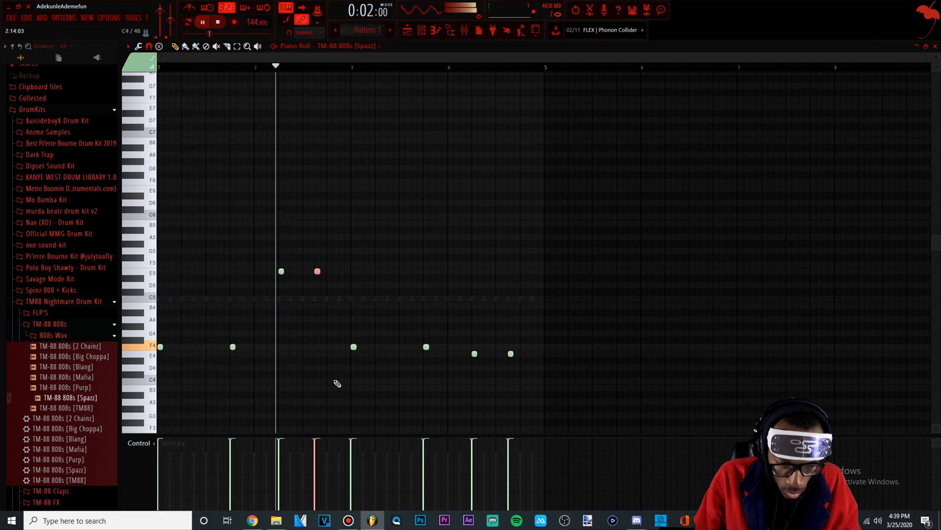
# Step: Raise both bar 2 808 notes seven semitones to B5
pyautogui.press('space')
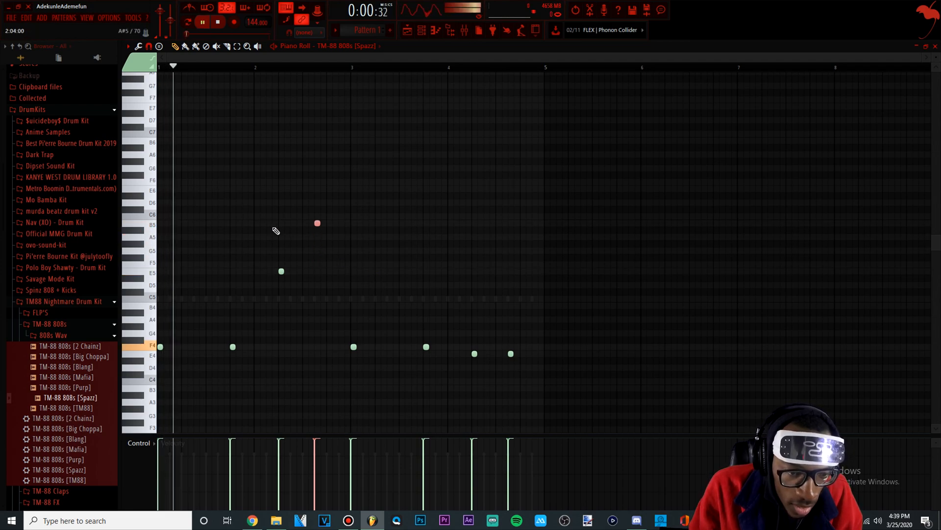
pyautogui.moveTo(277, 261); pyautogui.dragTo(296, 297)
pyautogui.hotkey('shift', 'Up')
pyautogui.hotkey('shift', 'Up')
pyautogui.hotkey('shift', 'Up')
pyautogui.hotkey('shift', 'Up')
pyautogui.hotkey('shift', 'Up')
pyautogui.hotkey('shift', 'Up')
pyautogui.hotkey('shift', 'Up')
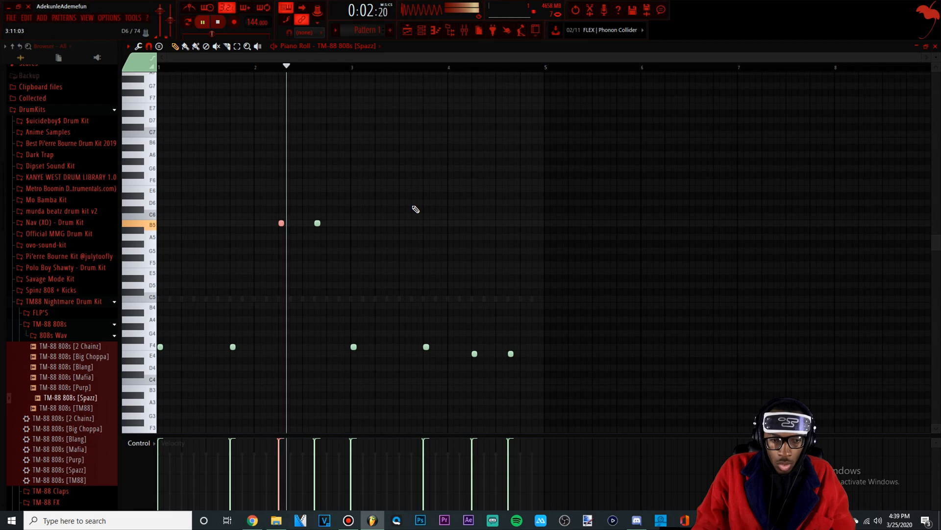
# Step: Transpose the two 808 notes in bar 4 up to B5 while the pattern plays
pyautogui.moveTo(542, 366); pyautogui.dragTo(464, 350)
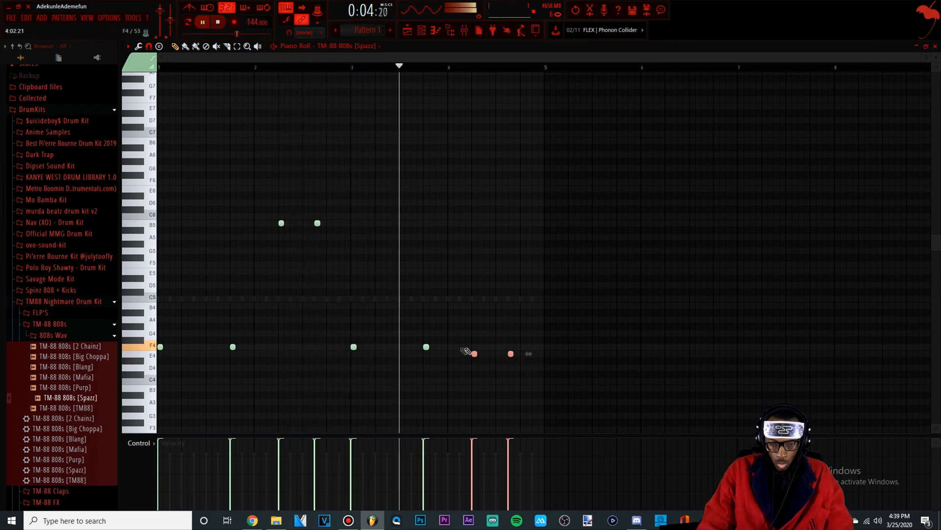
pyautogui.hotkey('ctrl', 'Up')
pyautogui.hotkey('ctrl', 'Up')
pyautogui.hotkey('shift', 'Down')
pyautogui.hotkey('shift', 'Down')
pyautogui.hotkey('shift', 'Down')
pyautogui.hotkey('shift', 'Down')
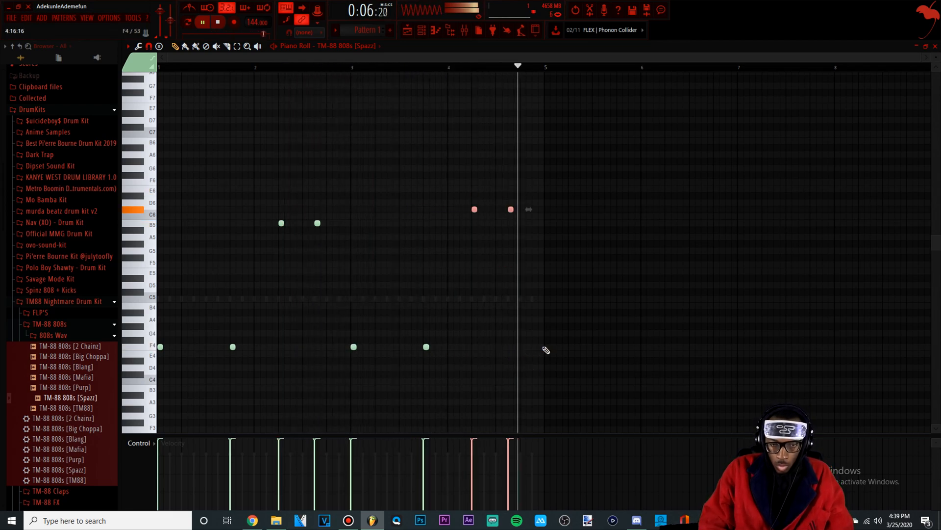
pyautogui.hotkey('shift', 'Down')
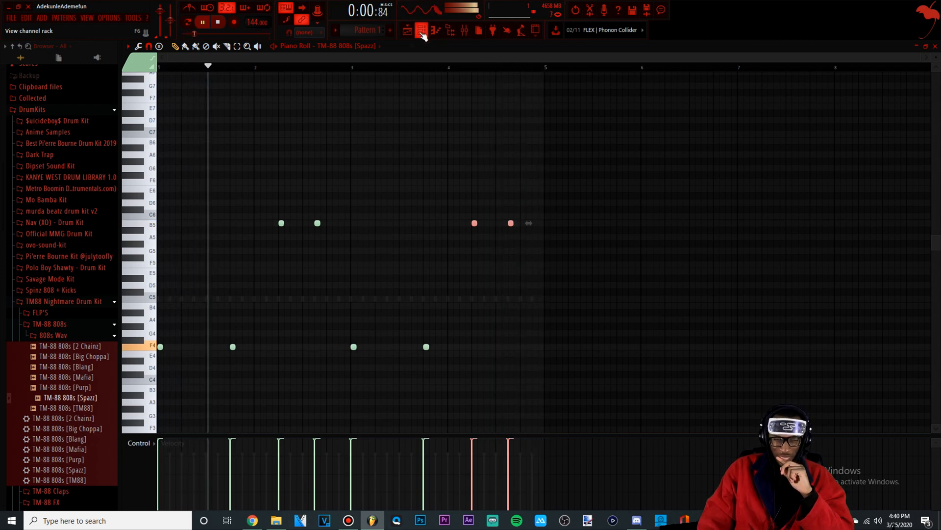
# Step: Add 808 notes at F4 on step 7 and B5 on step 15 of bar 1, and lower bar 4's last note to F#5
pyautogui.press('space')
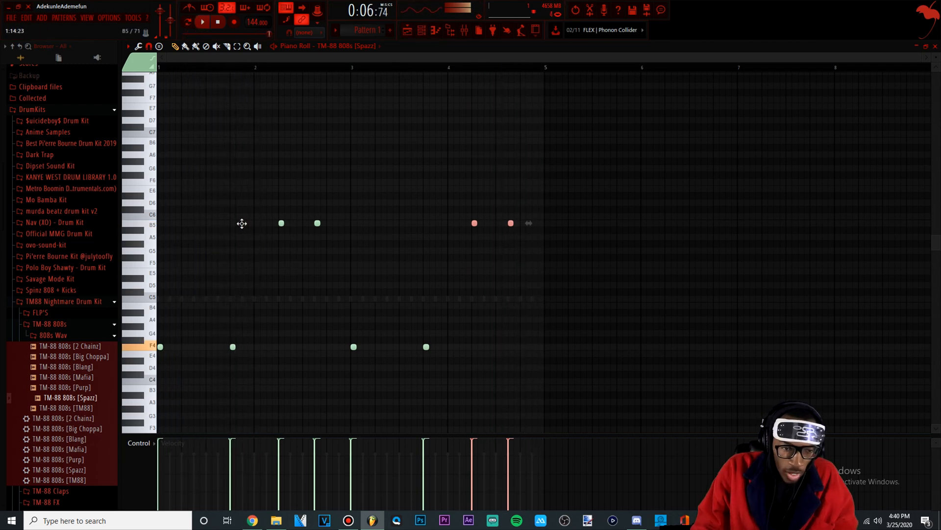
pyautogui.press('space')
pyautogui.press('space')
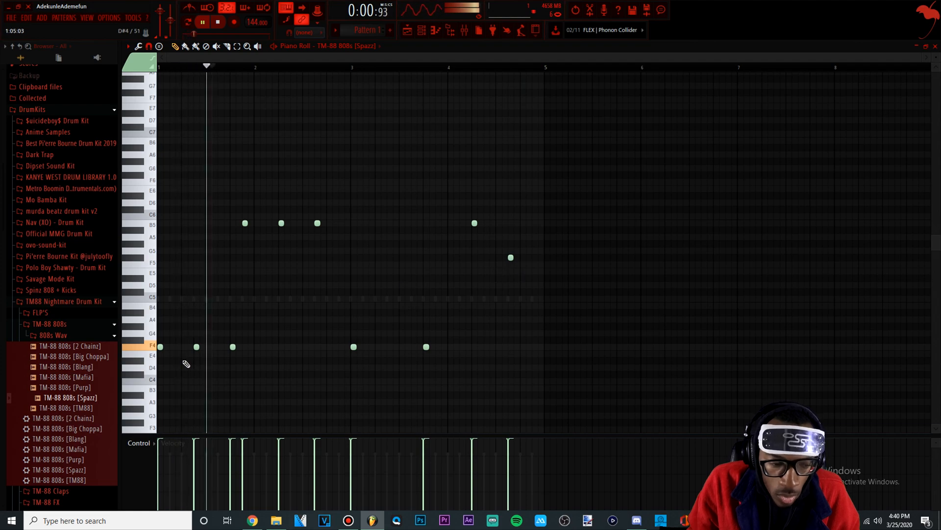
pyautogui.press('space')
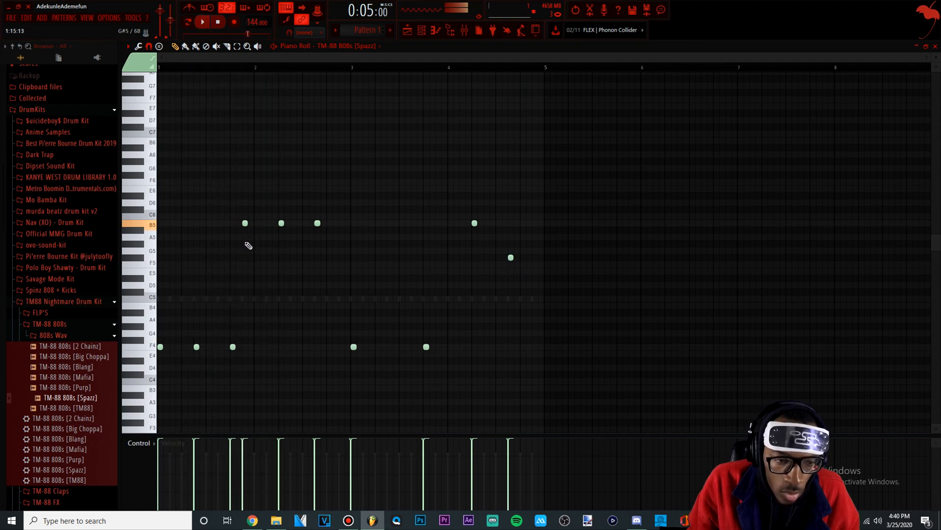
# Step: Delete the B5 808 note on step 15 of bar 1 and add a B5 note on step 15 of bar 3
pyautogui.press('space')
pyautogui.press('space')
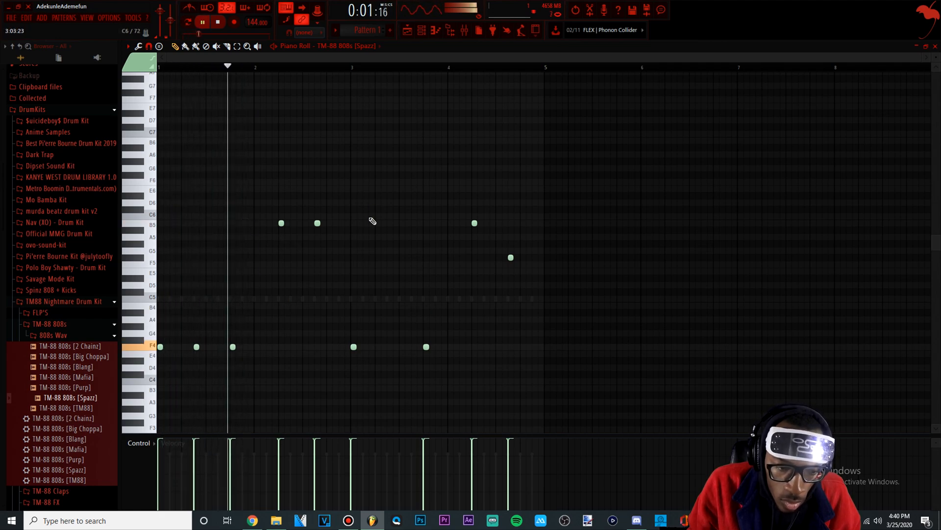
pyautogui.click(439, 224)
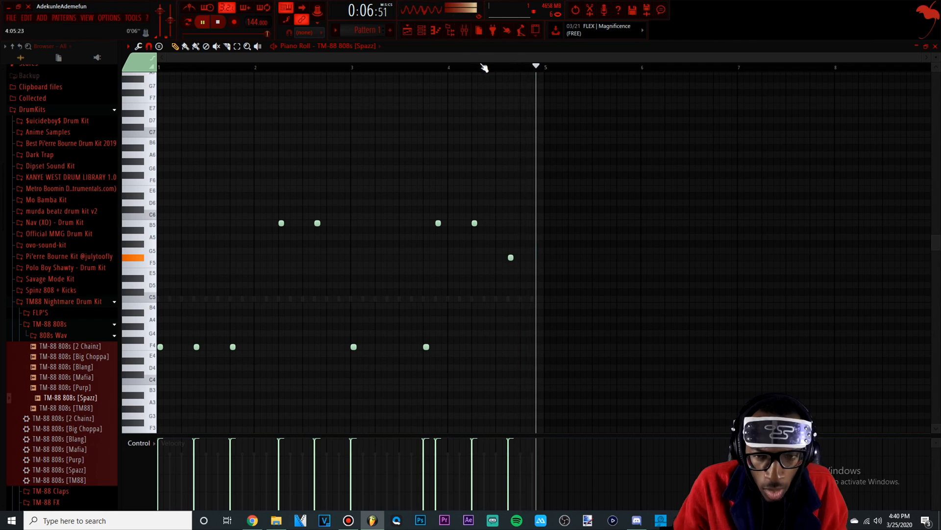
# Step: Load TM-88 Kicks [Metro X TM-88] from the TM-88 Kicks folder as a new channel directly below the 808
pyautogui.click(422, 32)
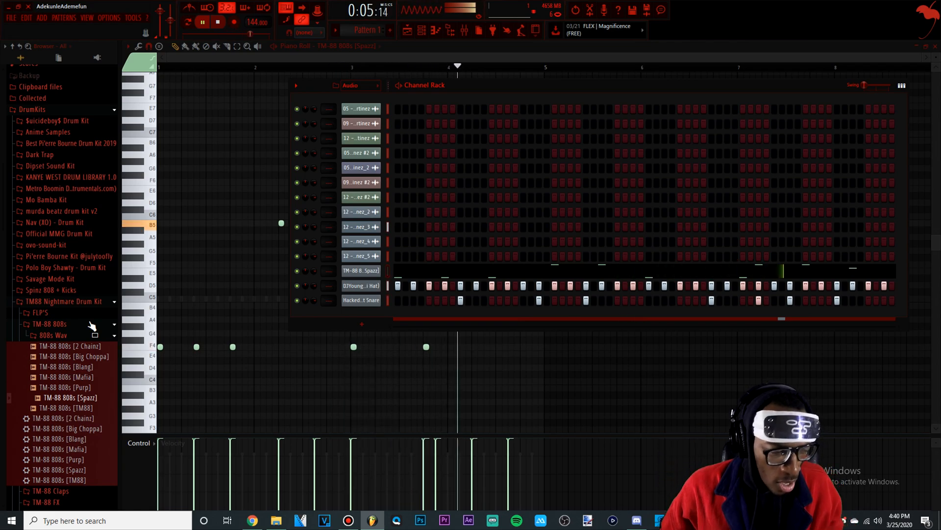
pyautogui.press('space')
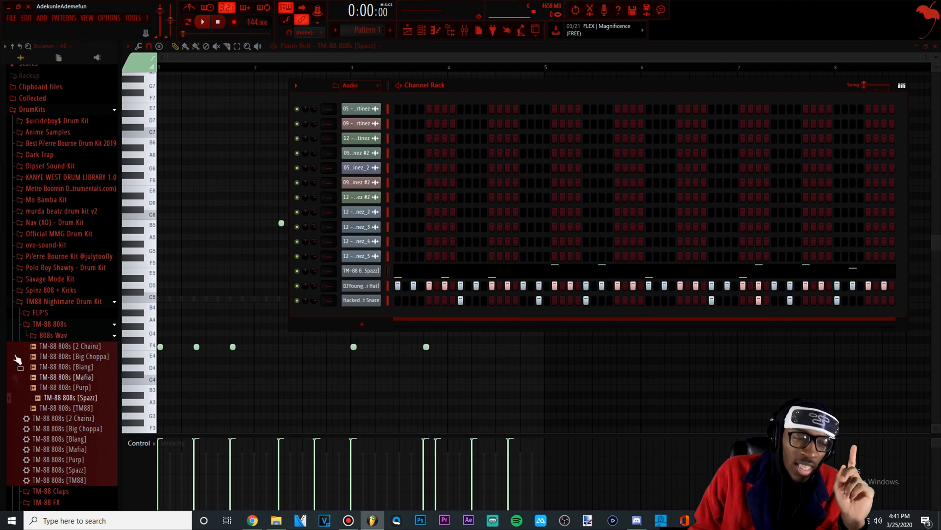
pyautogui.click(53, 326)
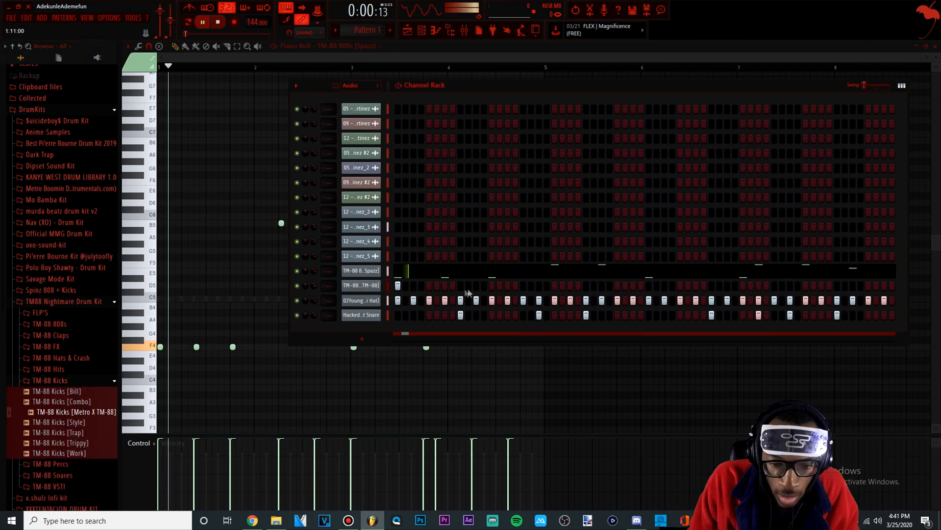
# Step: Program kick hits on the steps that line up with the 808 notes across all four bars
pyautogui.click(445, 286)
pyautogui.click(492, 286)
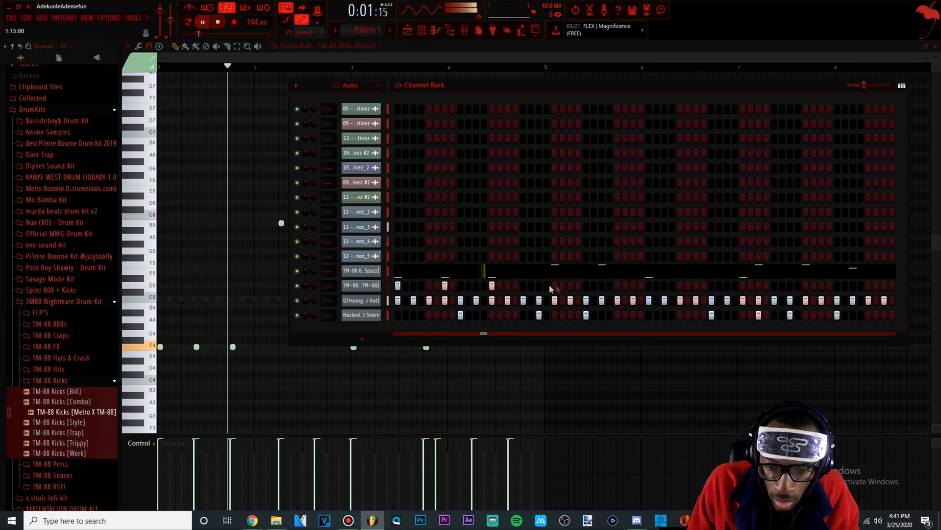
pyautogui.click(554, 286)
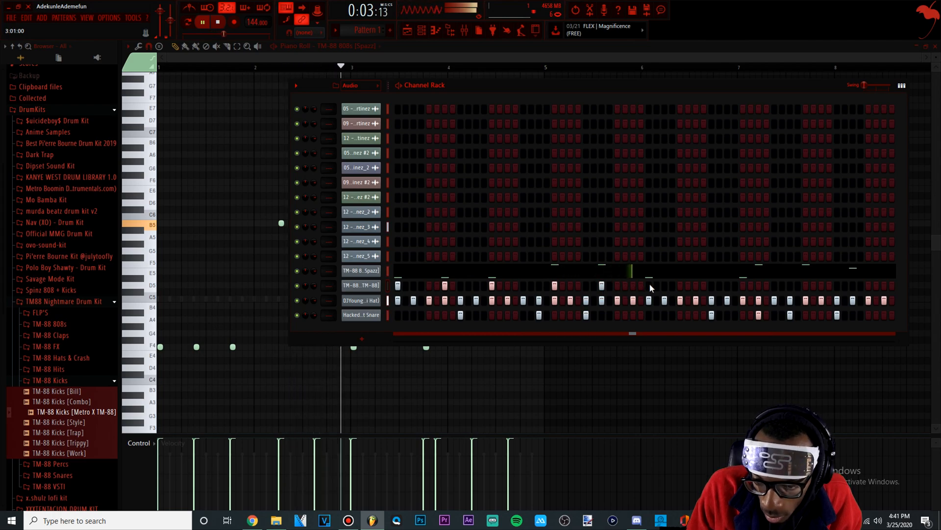
pyautogui.click(806, 285)
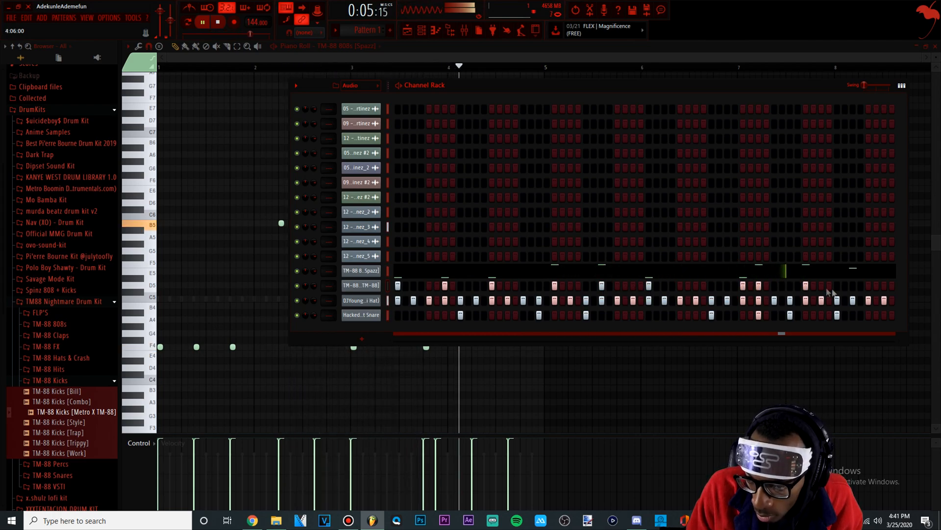
# Step: Inspect the kick channel's notes in its piano roll
pyautogui.rightClick(356, 286)
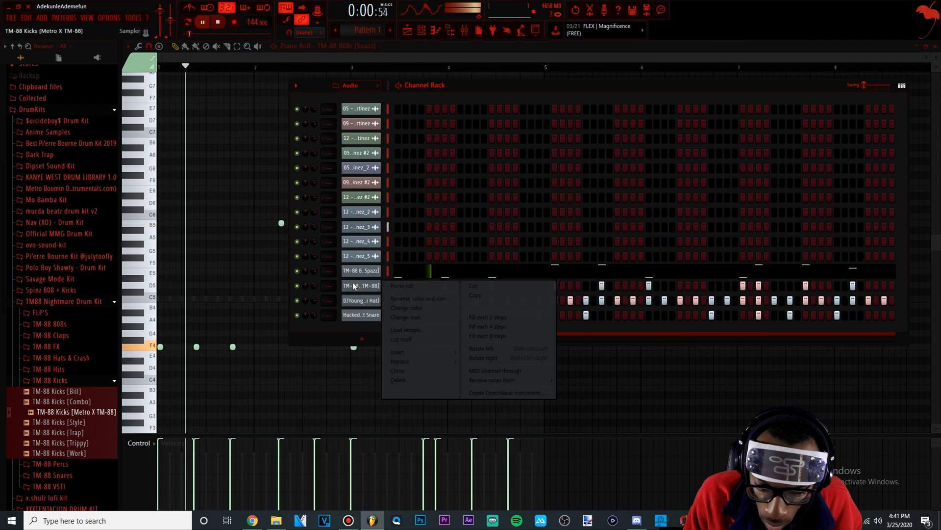
pyautogui.click(399, 286)
pyautogui.hotkey('ctrl', 'a')
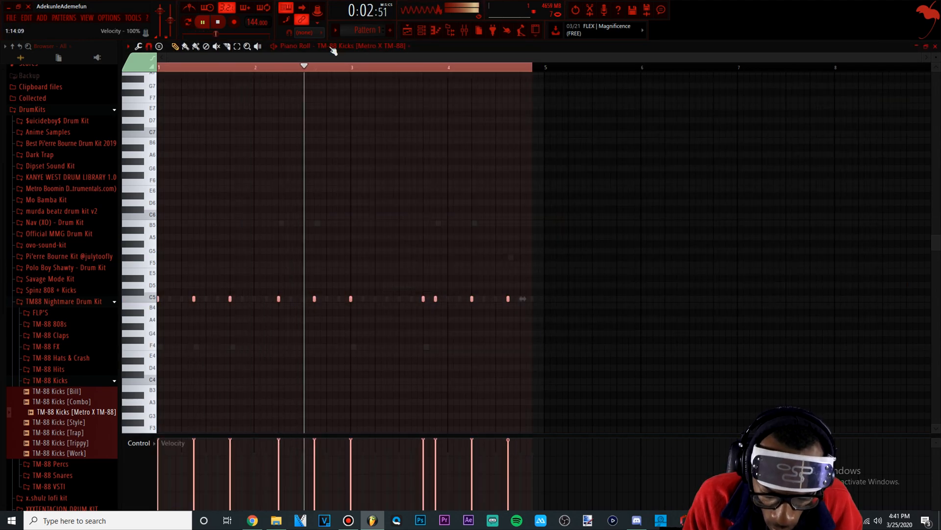
pyautogui.hotkey('ctrl', 'd')
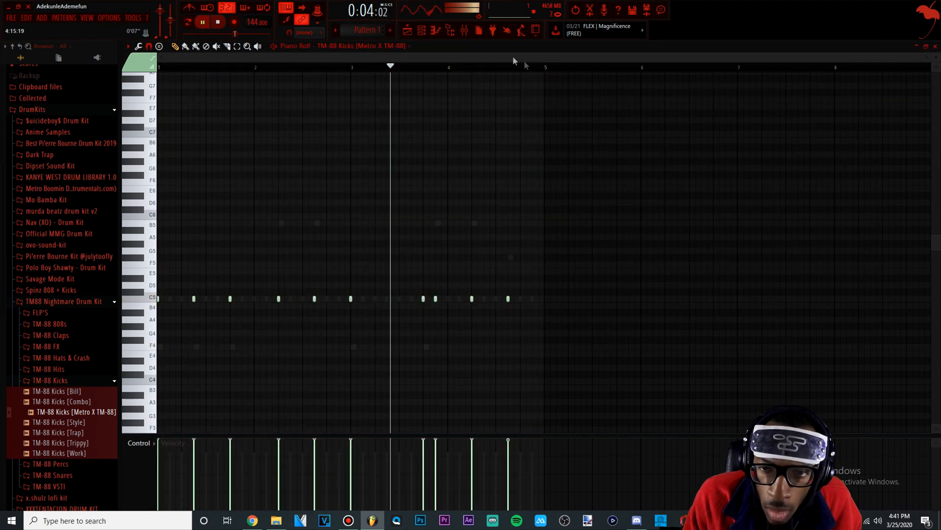
# Step: Route the 808, kick, hi-hat and snare channels to mixer inserts 10 through 13 and select the kick insert
pyautogui.click(464, 32)
pyautogui.click(423, 34)
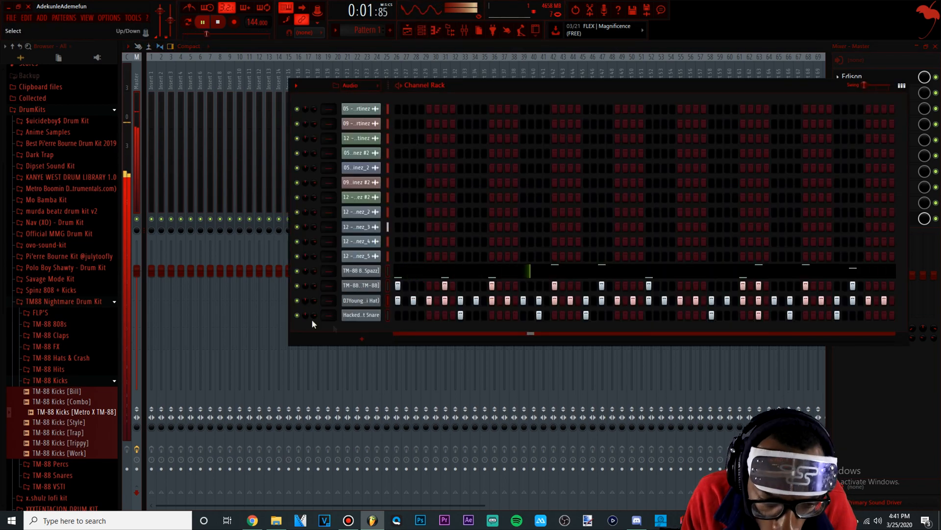
pyautogui.click(263, 148)
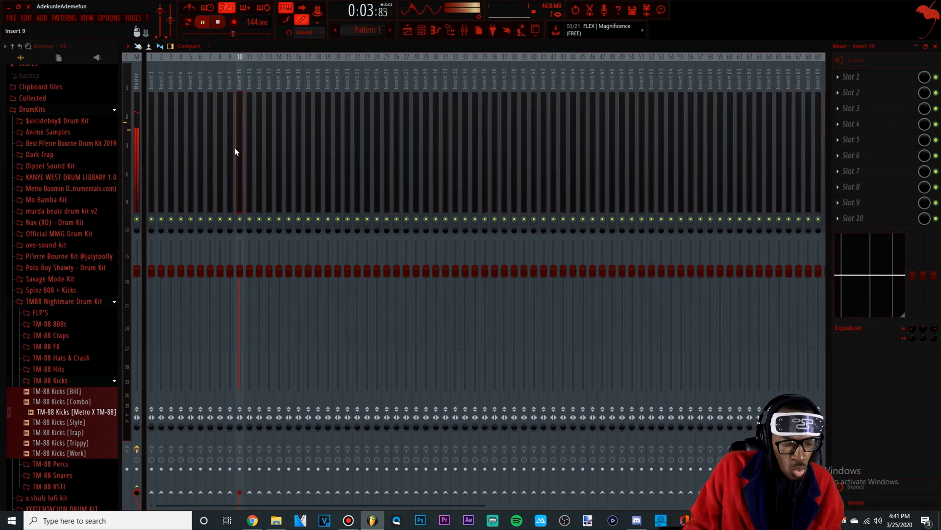
pyautogui.hotkey('ctrl', 'l')
pyautogui.click(252, 157)
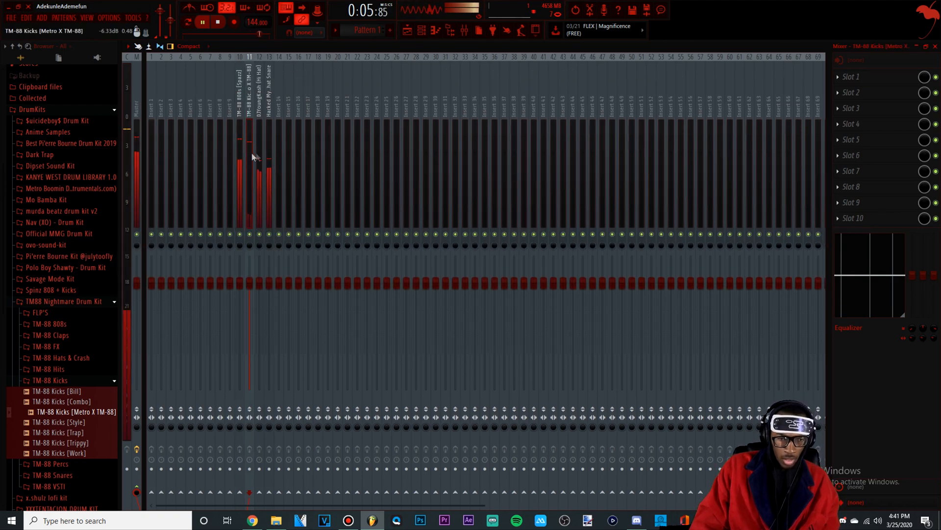
# Step: Add Fruity WaveShaper to the kick insert's first effect slot and raise its curve tension to about 29%
pyautogui.click(852, 77)
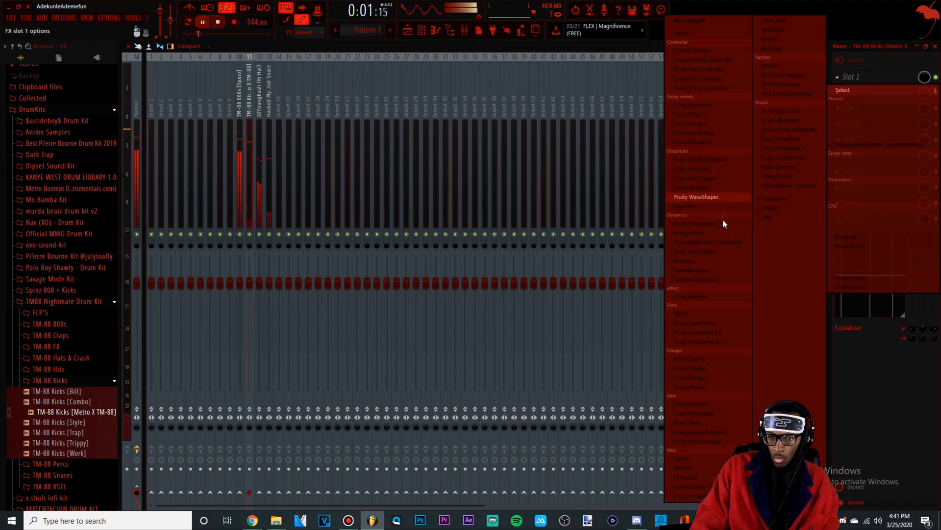
pyautogui.click(711, 197)
pyautogui.moveTo(425, 183); pyautogui.dragTo(424, 122)
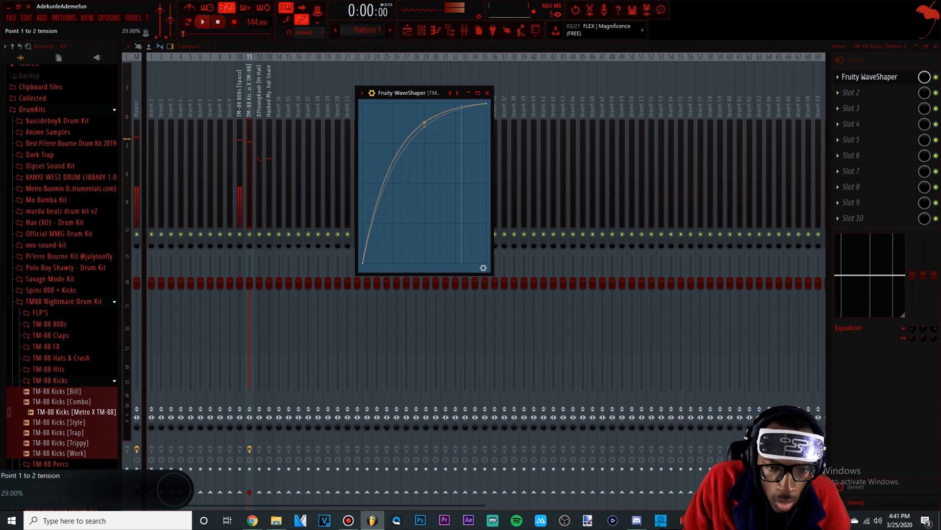
pyautogui.press('space')
# Step: Replace the Fruity Limiter in slot 10 of the master track with Fruity Soft Clipper and close its window
pyautogui.click(136, 165)
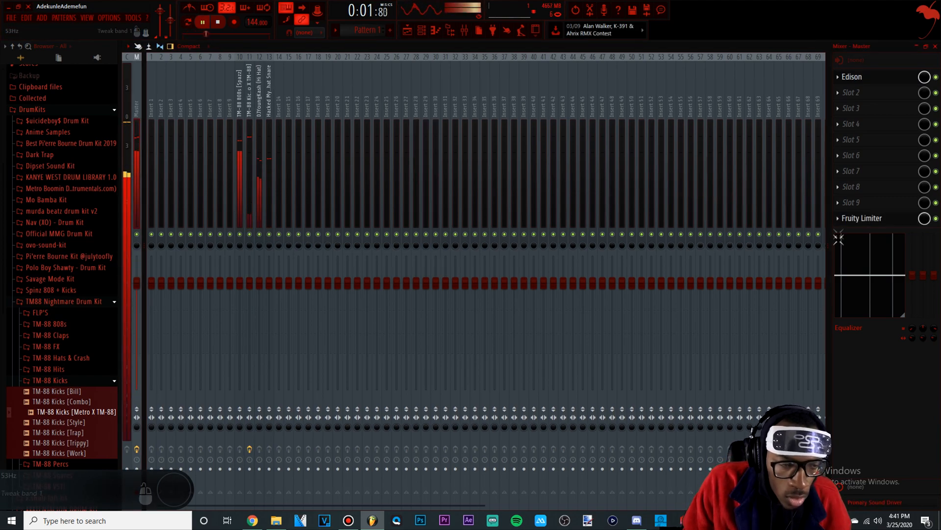
pyautogui.rightClick(847, 218)
pyautogui.moveTo(853, 233)
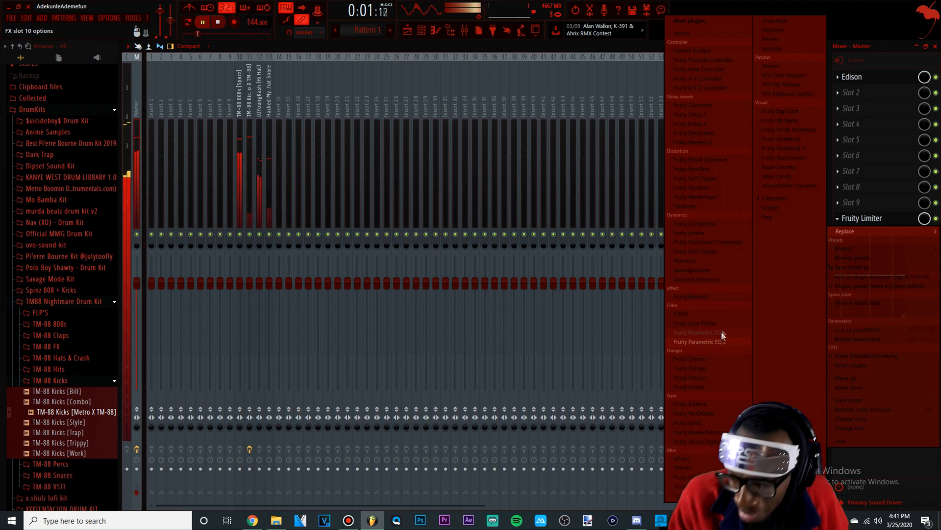
pyautogui.click(718, 252)
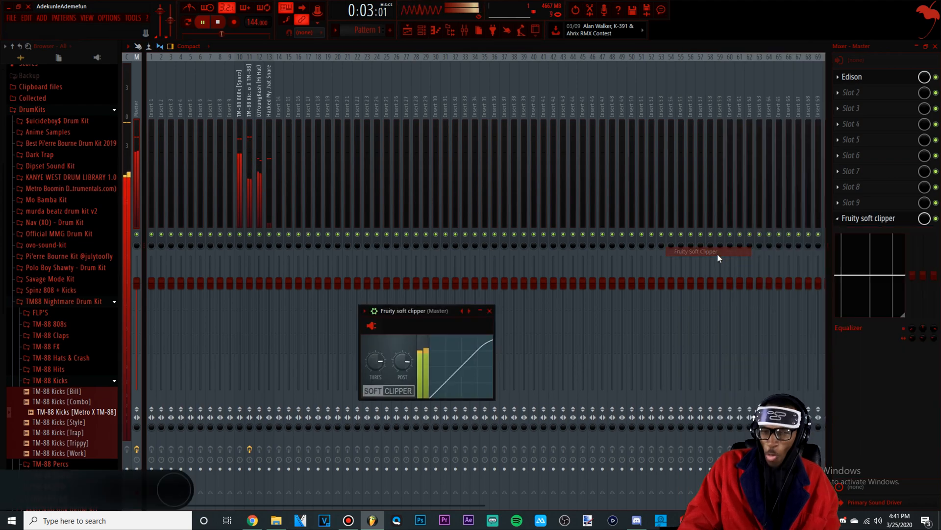
pyautogui.click(332, 50)
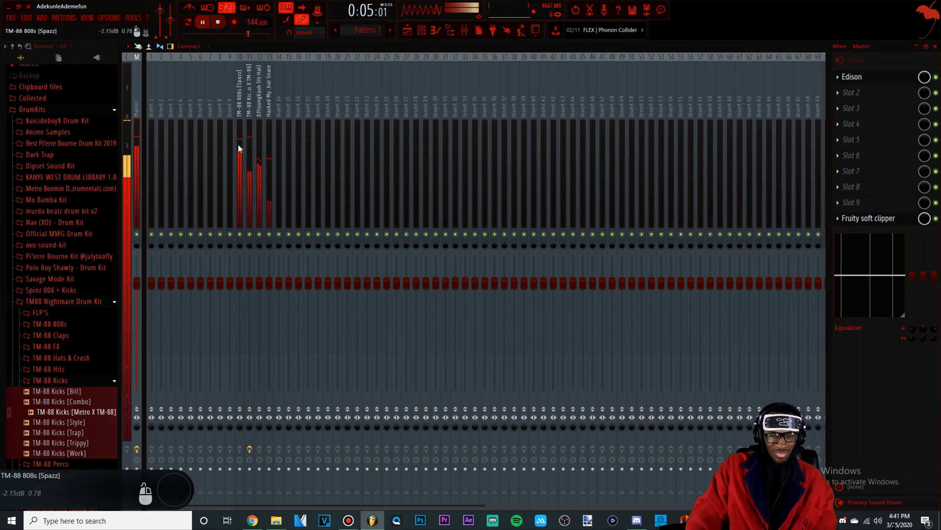
# Step: Reopen Fruity WaveShaper on the kick insert and bring its curve down slightly
pyautogui.click(249, 135)
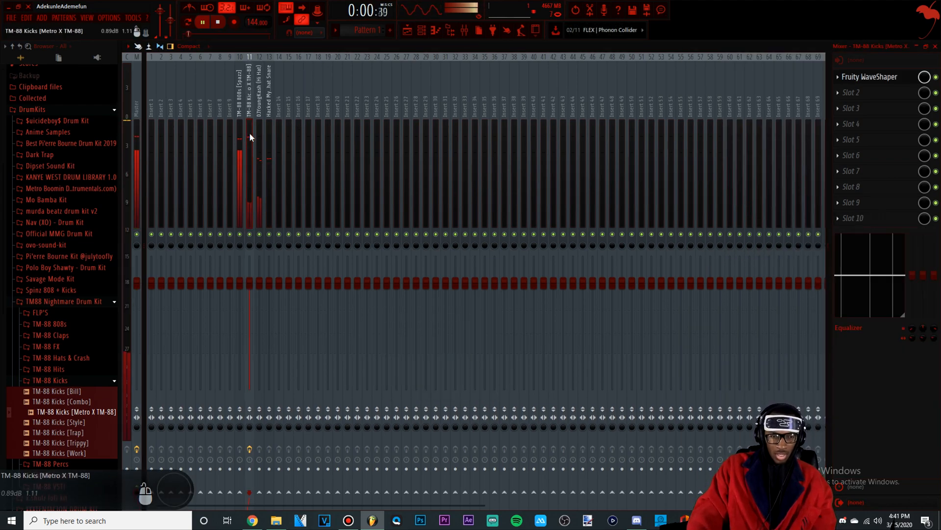
pyautogui.click(879, 82)
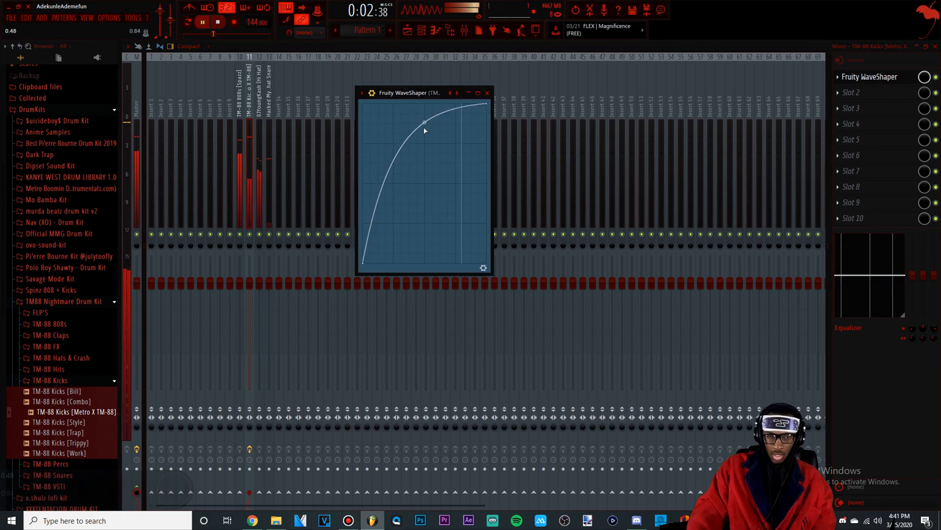
pyautogui.press('space')
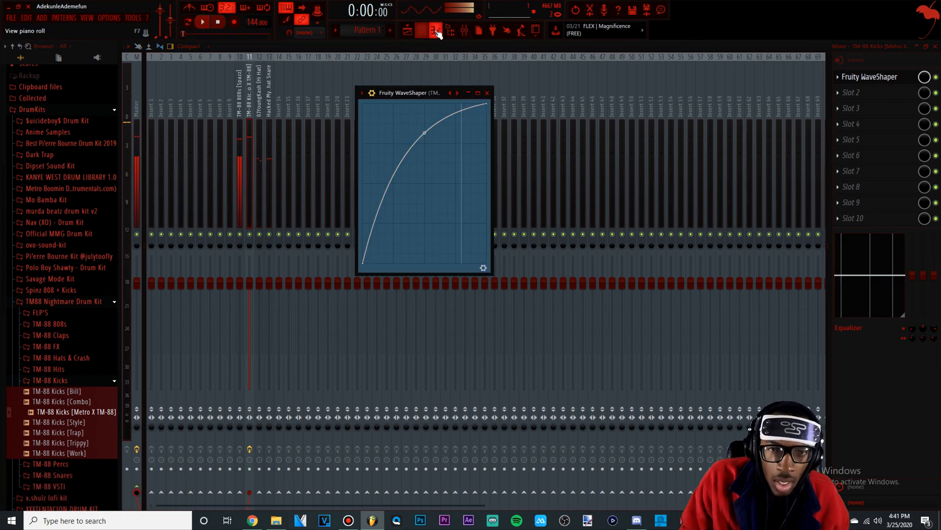
# Step: Transpose the two bar 2 notes of the 808 line down an octave to B4 and play back the pattern
pyautogui.click(436, 31)
pyautogui.press('space')
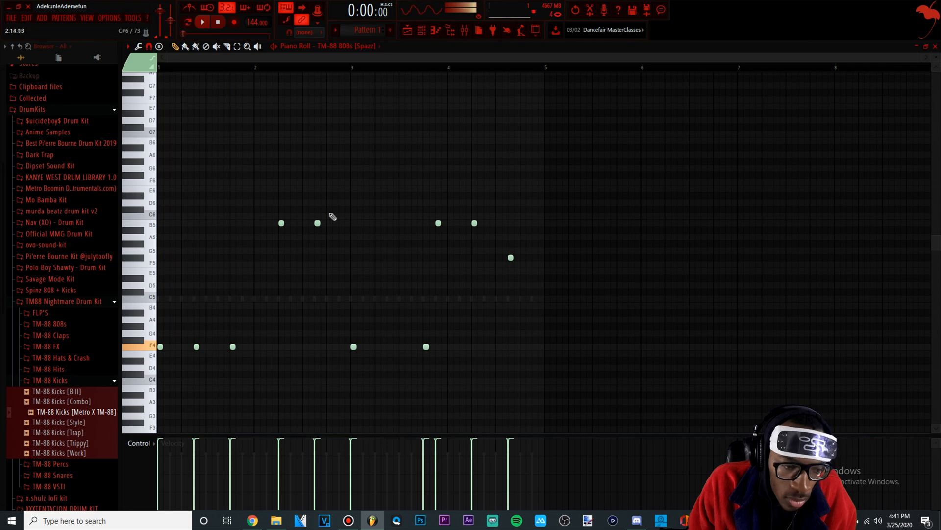
pyautogui.press('space')
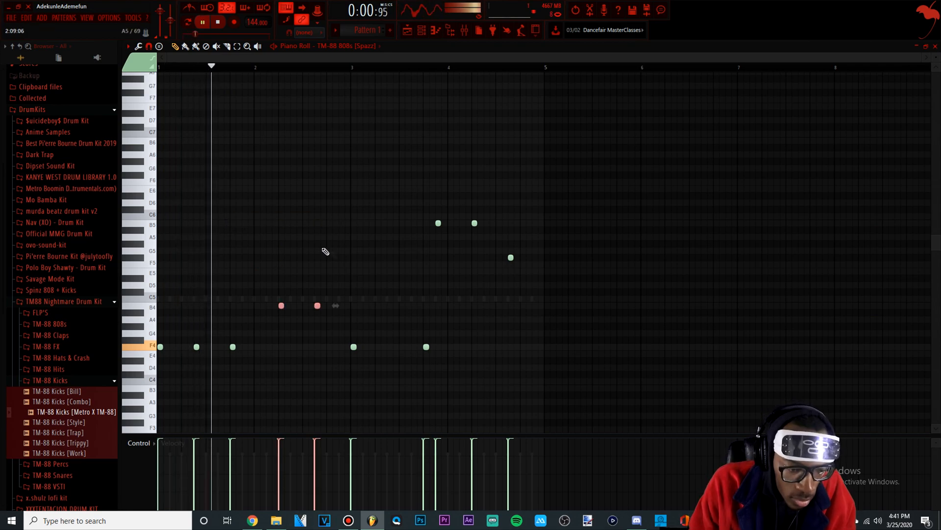
pyautogui.press('space')
pyautogui.press('F6')
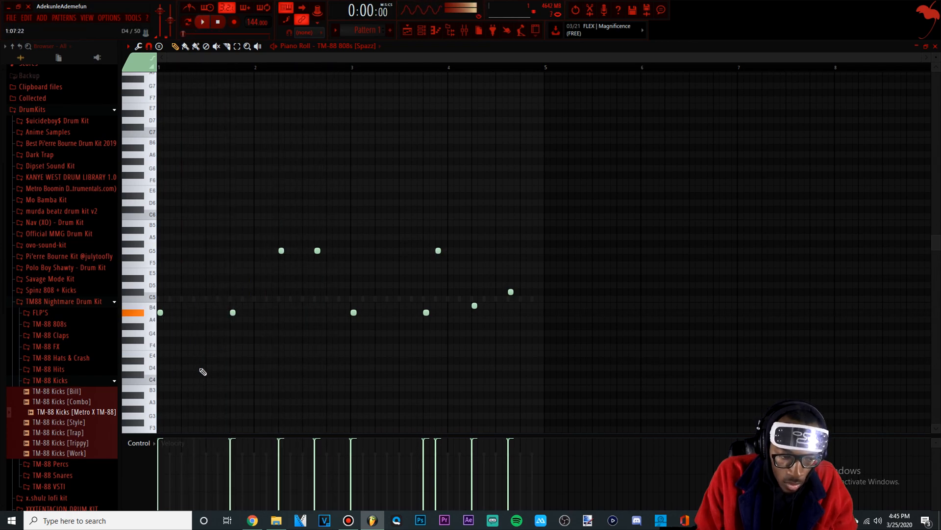
# Step: Add a D#4 note in the middle of bar 3 of the 808 line and delete the G5 note late in that bar
pyautogui.click(209, 360)
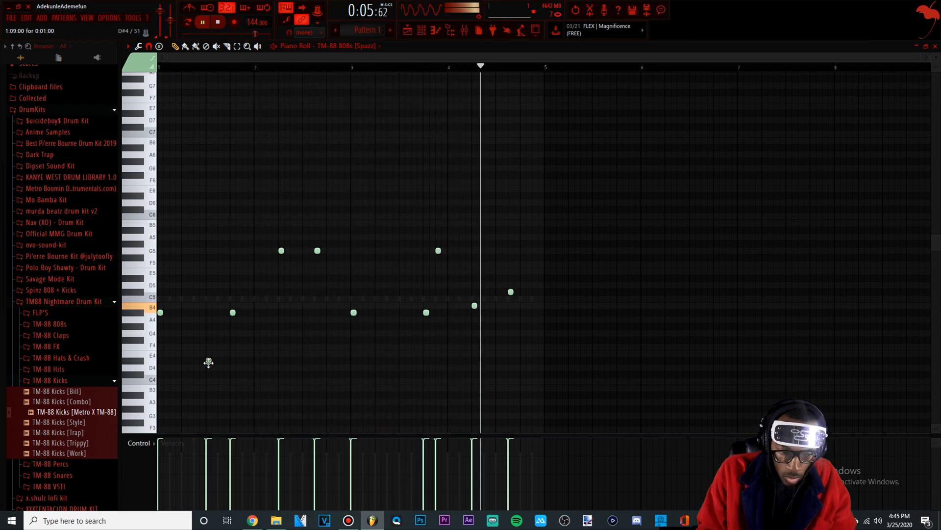
pyautogui.moveTo(208, 362); pyautogui.dragTo(401, 366)
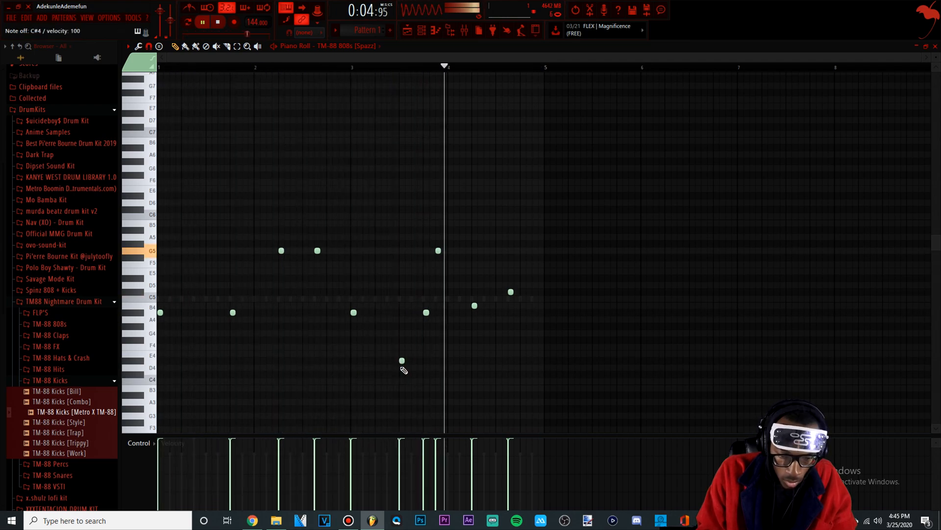
pyautogui.rightClick(438, 251)
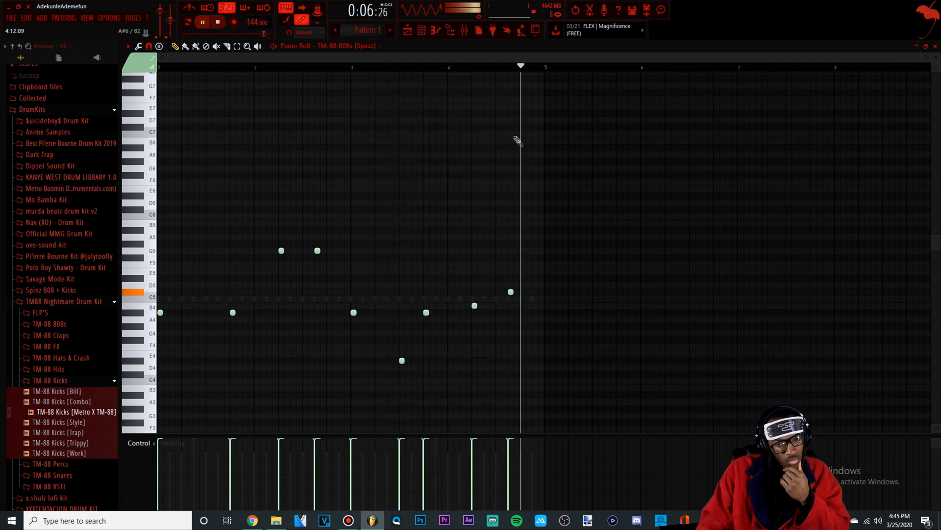
pyautogui.click(219, 22)
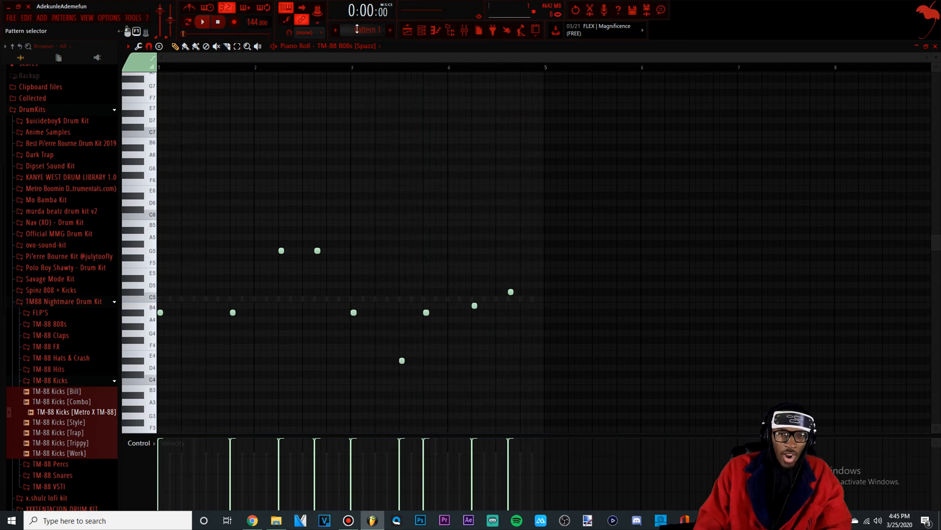
# Step: Place the Coughing Sound Effects All Sounds sample from the covid-19 samples folder on Track 5 of the playlist
pyautogui.click(422, 31)
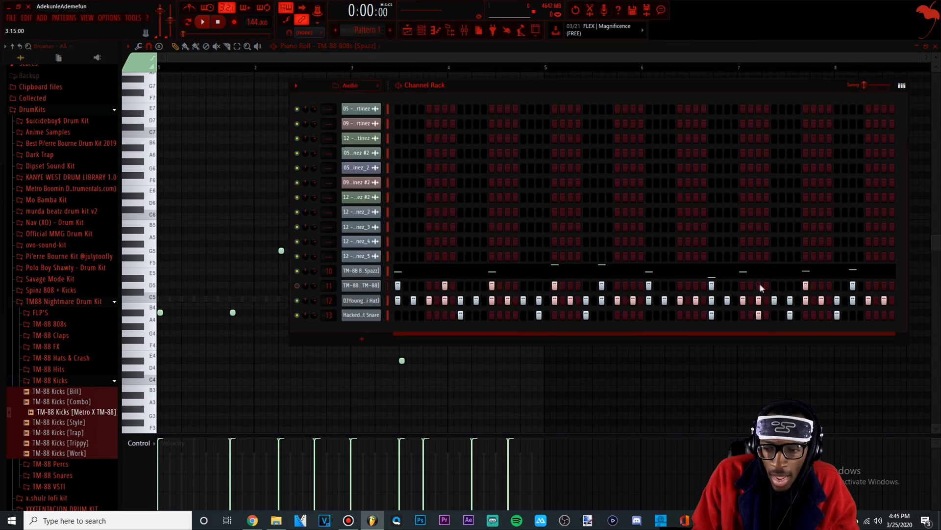
pyautogui.click(65, 301)
pyautogui.scroll(3, 76, 220)
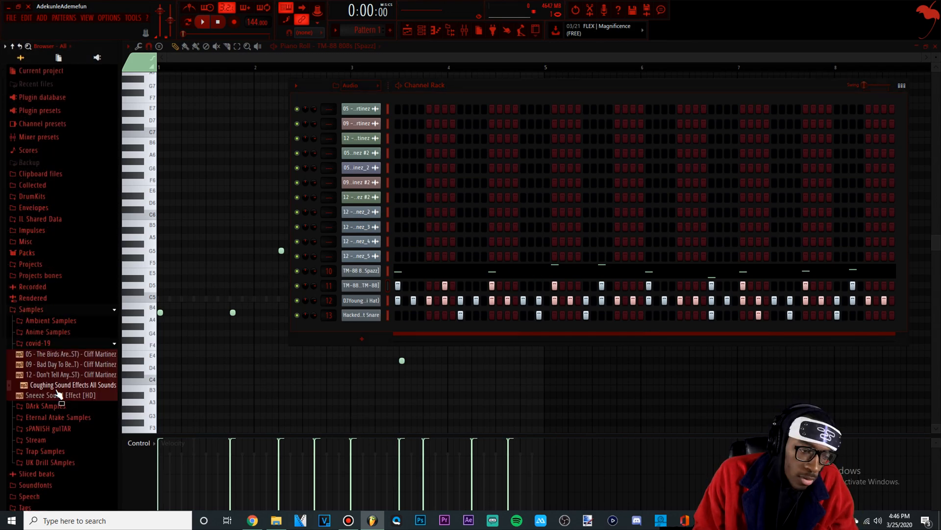
pyautogui.moveTo(411, 107); pyautogui.dragTo(286, 195)
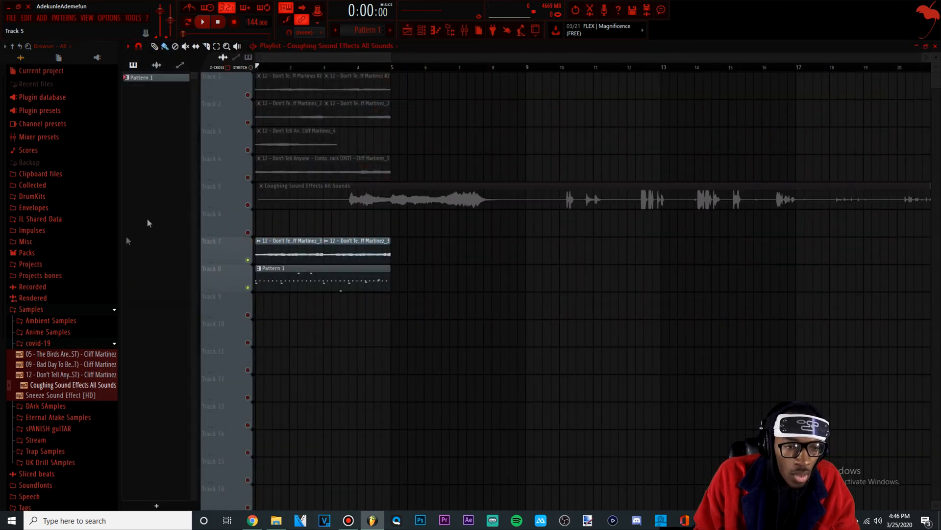
# Step: Add the Sneeze Sound Effect [HD] sample to the playlist and place two trimmed cough clips in bar 1 of Track 9
pyautogui.moveTo(65, 393); pyautogui.dragTo(568, 268)
pyautogui.moveTo(497, 232); pyautogui.dragTo(277, 219)
pyautogui.click(434, 244)
pyautogui.rightClick(544, 240)
pyautogui.moveTo(483, 231)
pyautogui.mouseDown()
pyautogui.moveTo(647, 223)
pyautogui.moveTo(639, 221)
pyautogui.mouseUp()
pyautogui.moveTo(500, 195); pyautogui.dragTo(625, 196)
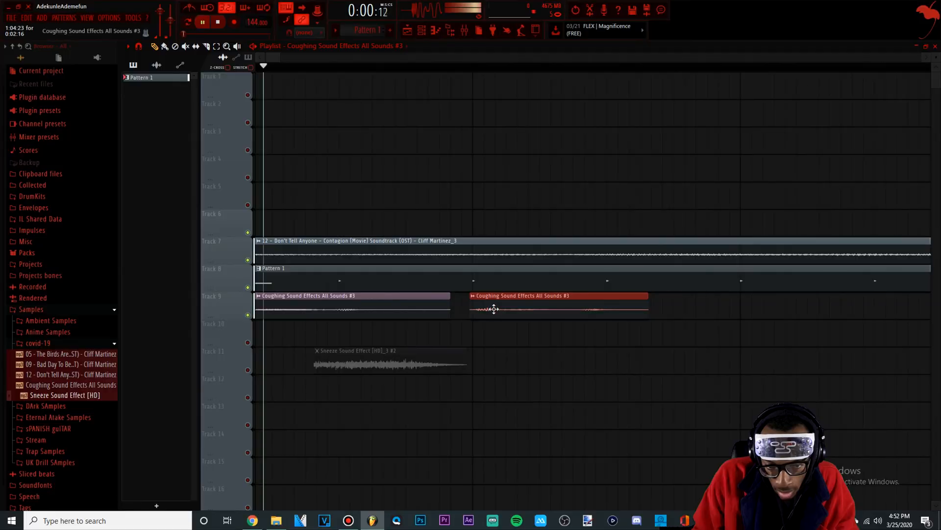
# Step: Duplicate the two cough clips on Track 9 from bar 1 into bar 2
pyautogui.scroll(-1, 499, 329)
pyautogui.scroll(-5, 498, 327)
pyautogui.press('space')
pyautogui.moveTo(434, 296); pyautogui.dragTo(326, 292)
pyautogui.scroll(5, 258, 288)
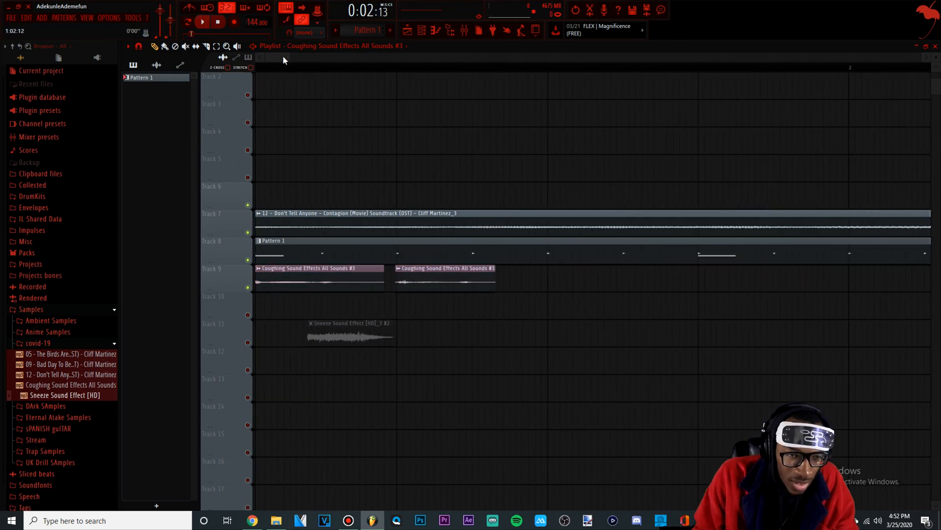
pyautogui.scroll(2, 296, 288)
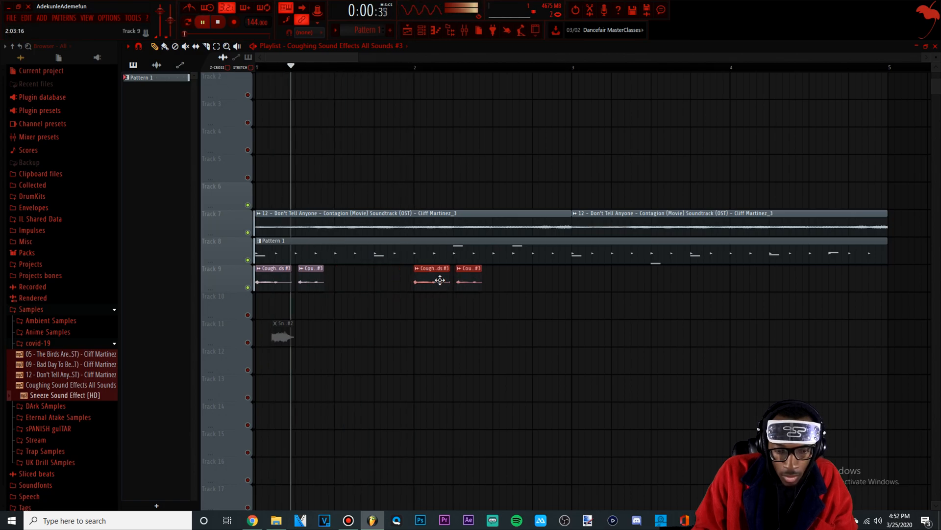
# Step: Duplicate the cough clips of bars 1 and 2 into bars 3 and 4 and play back the arrangement
pyautogui.scroll(-4, 443, 282)
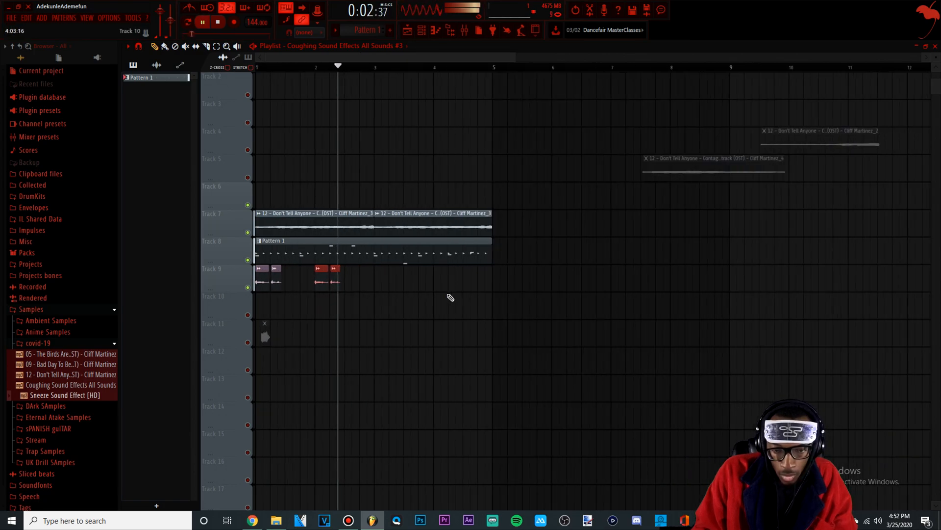
pyautogui.moveTo(361, 267); pyautogui.dragTo(259, 277)
pyautogui.press('space')
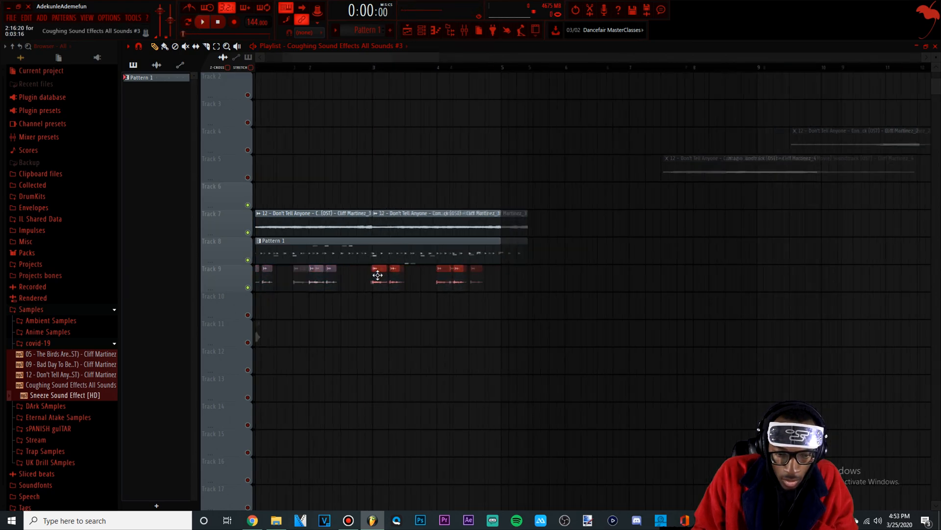
pyautogui.scroll(5, 378, 277)
pyautogui.press('space')
pyautogui.scroll(-6, 399, 391)
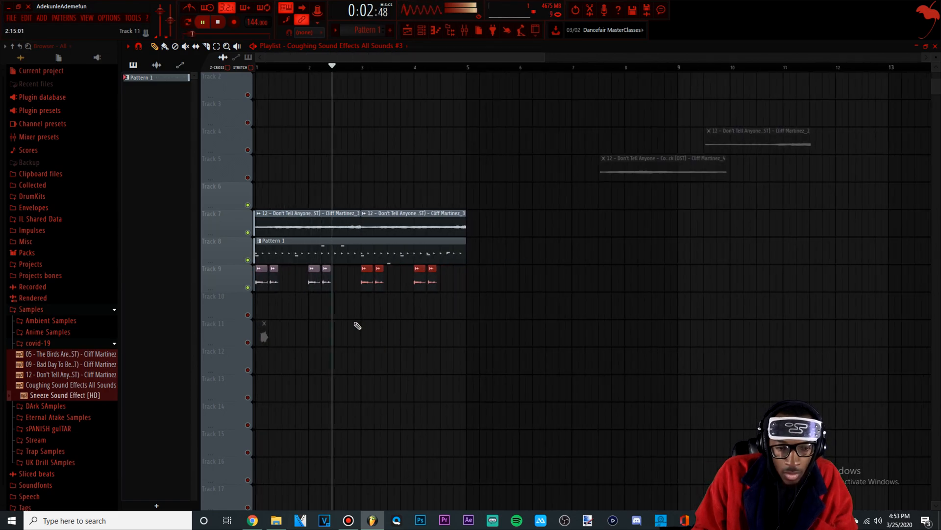
# Step: Route the Coughing Sound Effects All Sounds #3 channel to mixer insert 2 and select that insert
pyautogui.click(464, 31)
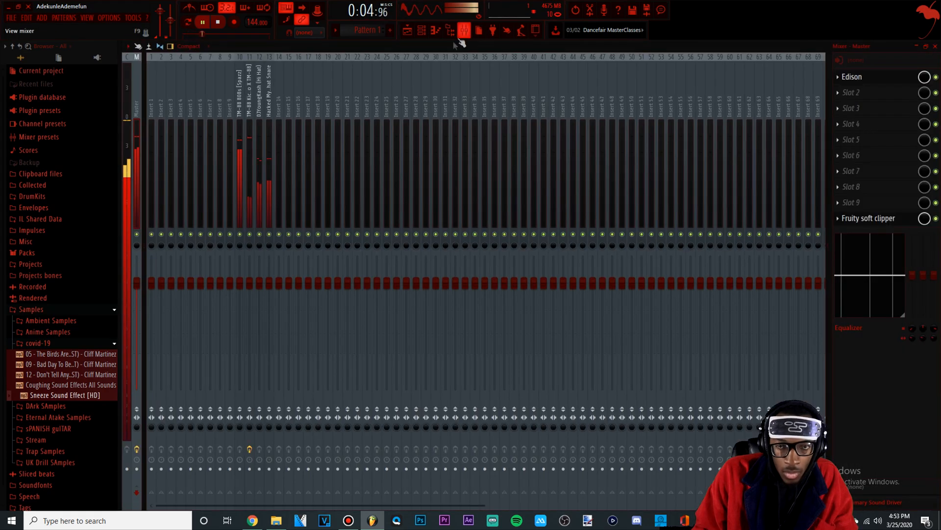
pyautogui.click(424, 31)
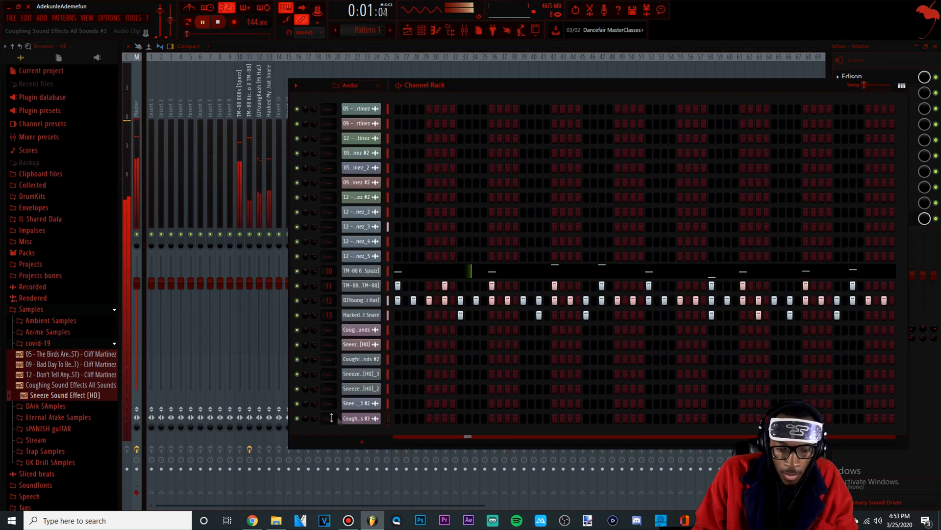
pyautogui.scroll(2, 328, 418)
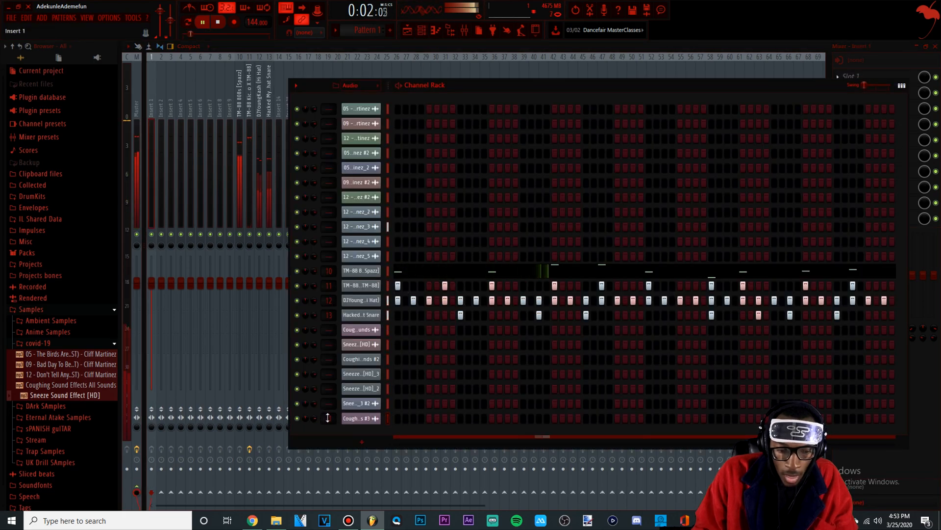
pyautogui.click(160, 188)
pyautogui.press('space')
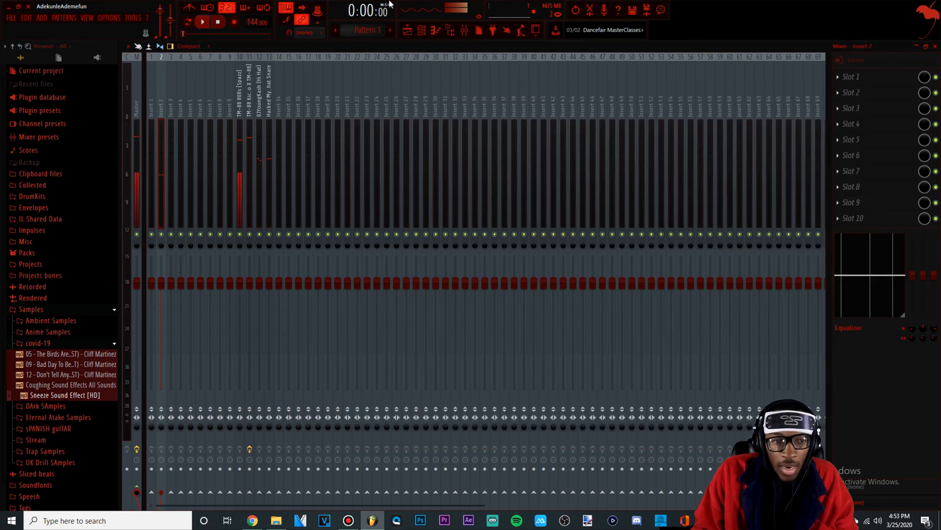
# Step: Route the 12 - Don't Tell Anyone _3 sample channel to mixer insert 1 during playback
pyautogui.click(422, 31)
pyautogui.press('space')
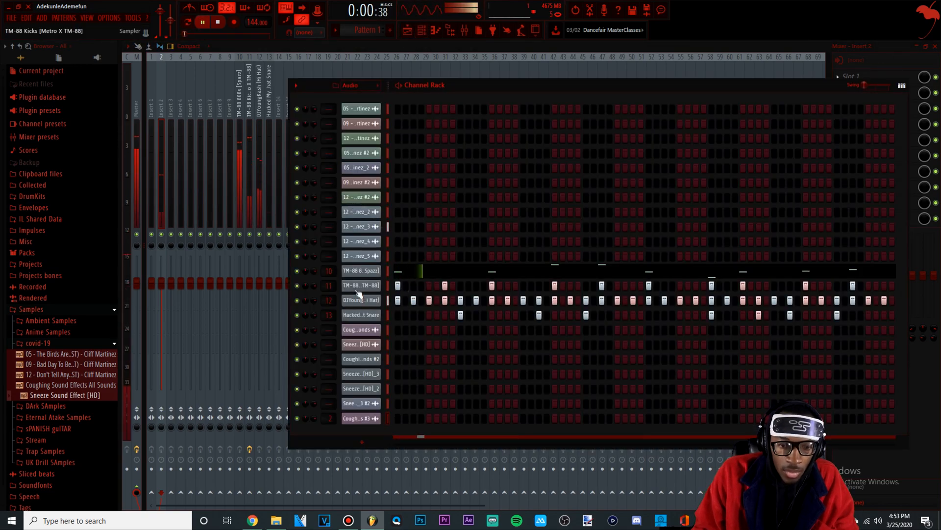
pyautogui.scroll(1, 328, 228)
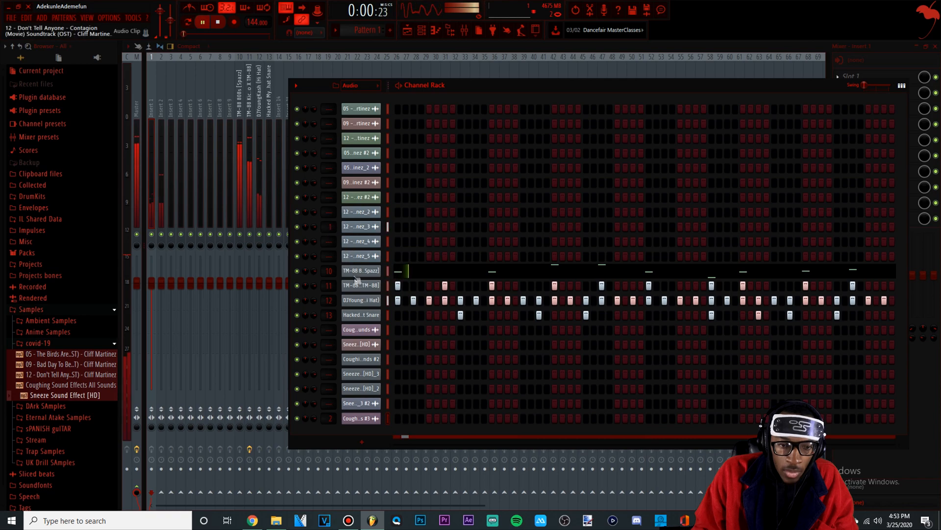
# Step: Move the Coughing Sound Effects #3 channel up in the channel rack to directly below the 12 - Don't Tell Anyone _3 channel
pyautogui.click(388, 416)
pyautogui.hotkey('alt', 'Up')
pyautogui.hotkey('alt', 'Up')
pyautogui.hotkey('alt', 'Up')
pyautogui.hotkey('alt', 'Up')
pyautogui.hotkey('alt', 'Up')
pyautogui.hotkey('alt', 'Up')
pyautogui.hotkey('alt', 'Up')
pyautogui.hotkey('alt', 'Up')
pyautogui.hotkey('alt', 'Up')
pyautogui.hotkey('alt', 'Up')
pyautogui.hotkey('alt', 'Up')
pyautogui.hotkey('alt', 'Up')
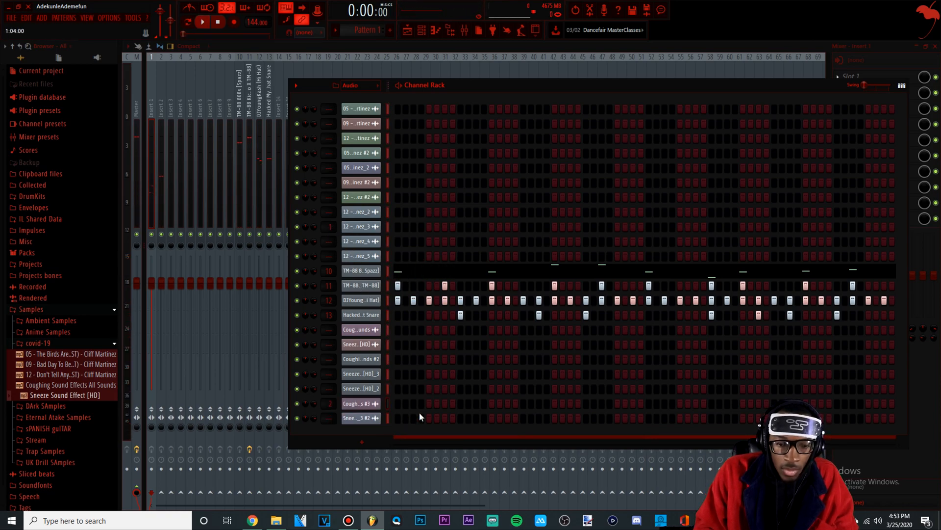
# Step: Load Fruity Reeverb 2 and Gross Beat with the 1/2 Speed time preset into the first two effect slots of insert 2
pyautogui.press('space')
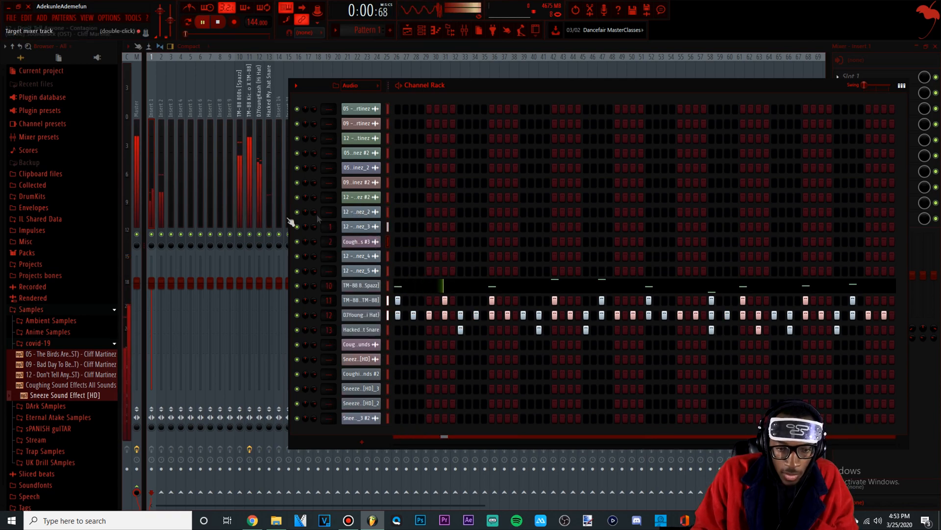
pyautogui.click(161, 181)
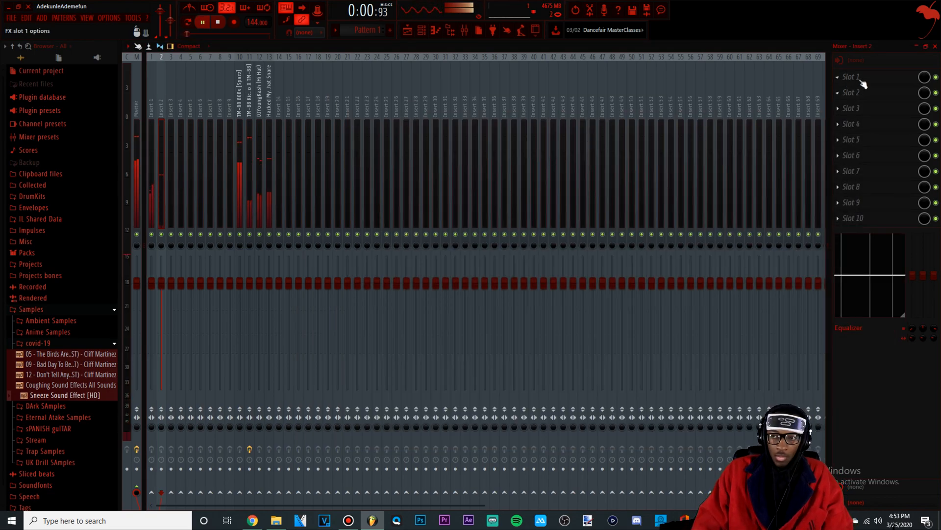
pyautogui.click(859, 79)
pyautogui.click(775, 20)
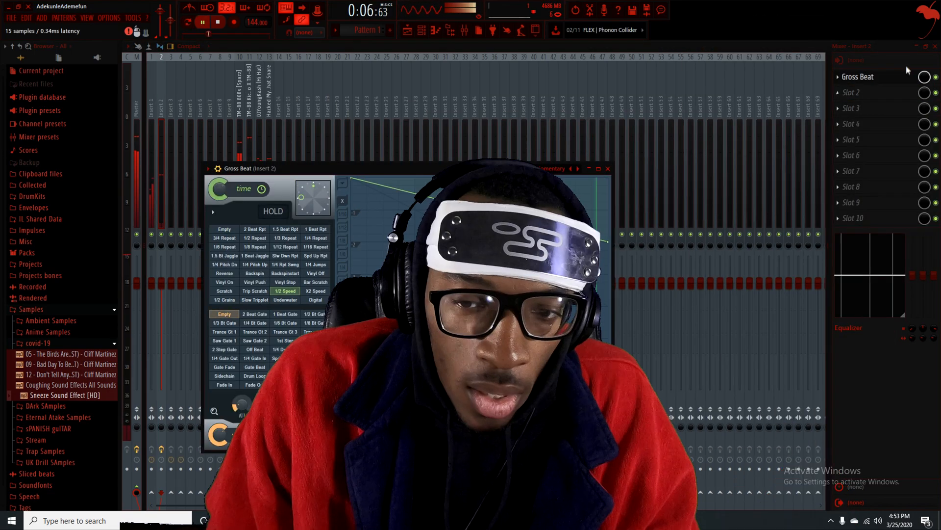
pyautogui.press('space')
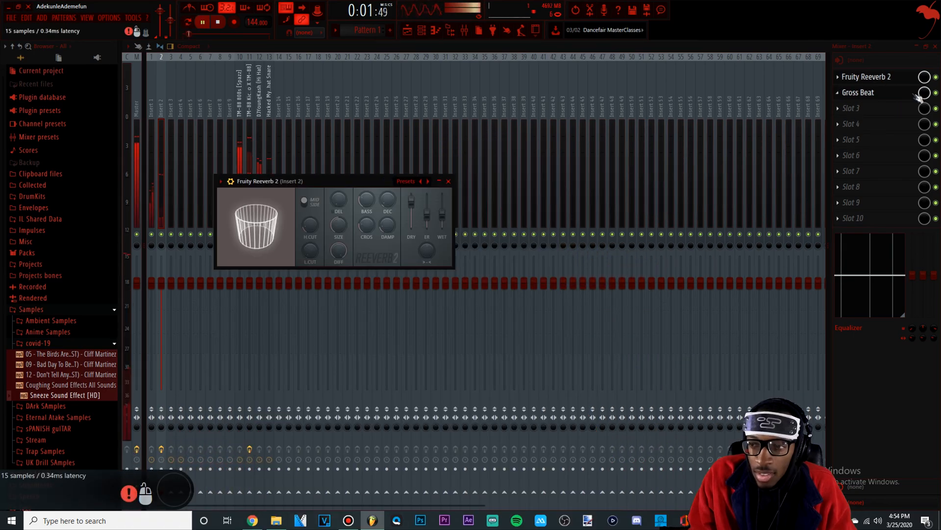
# Step: Disable Gross Beat on insert 2 and raise the wet level of Fruity Reeverb 2 while lowering its dry level
pyautogui.click(936, 93)
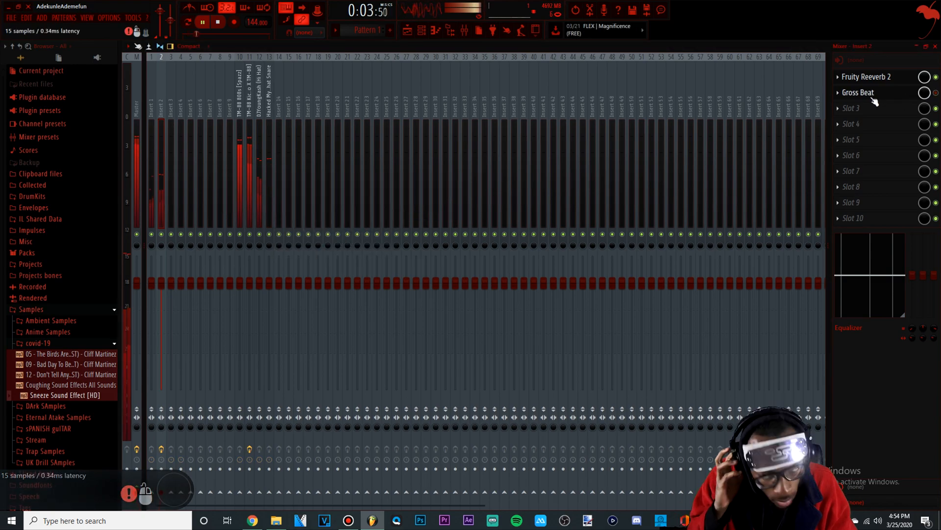
pyautogui.click(853, 76)
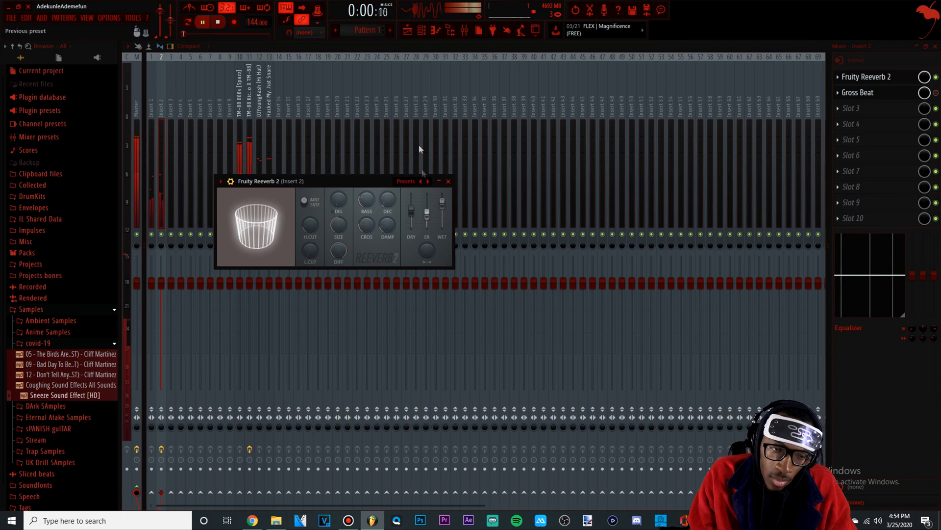
# Step: Set the playlist's time selection from the start of bar 1 to the start of bar 5 for looped playback
pyautogui.click(407, 31)
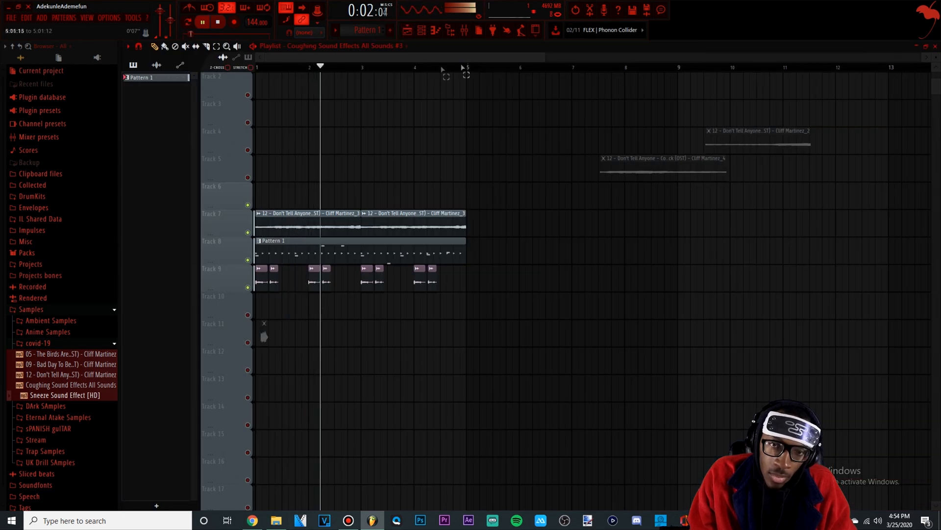
pyautogui.scroll(5, 436, 91)
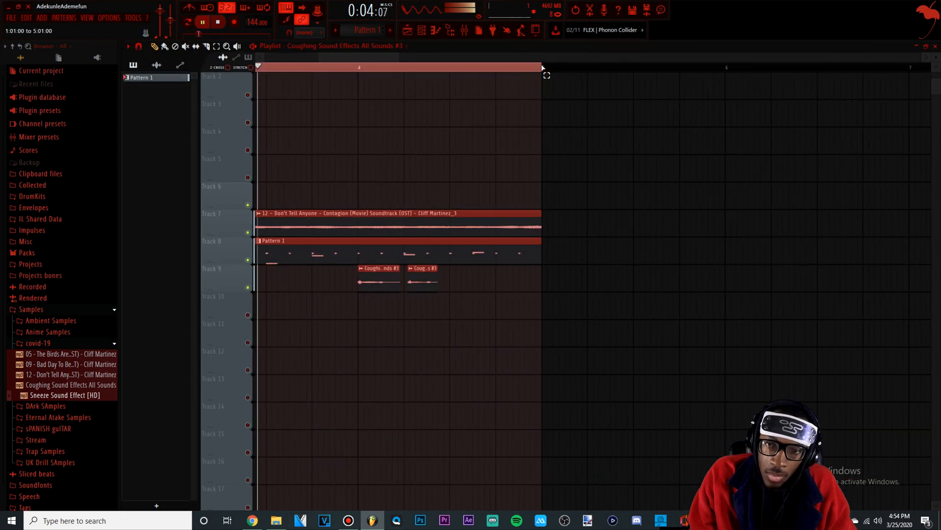
pyautogui.click(466, 32)
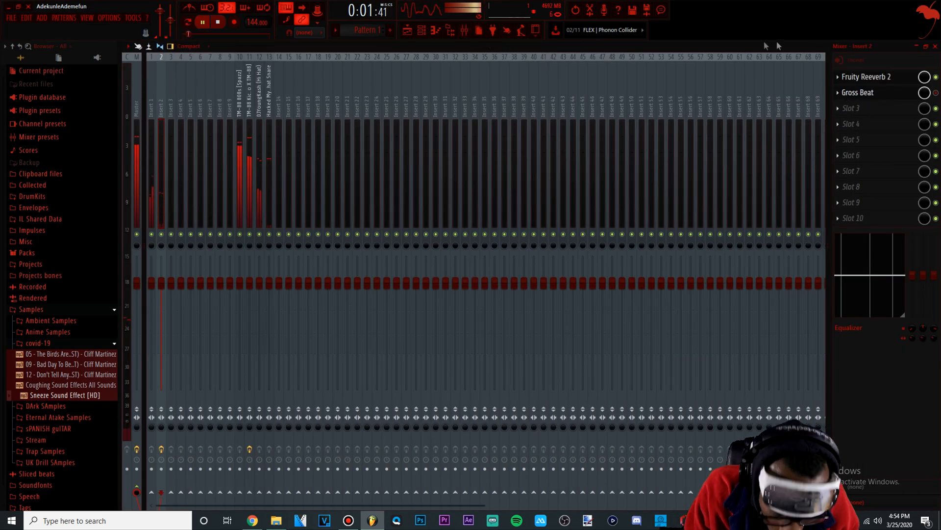
pyautogui.click(420, 30)
# Step: Move the second cough clip in bar 1 slightly earlier onto beat 2 and delete the cough clips in bars 2 to 4
pyautogui.scroll(5, 275, 281)
pyautogui.scroll(-3, 495, 281)
pyautogui.scroll(1, 504, 282)
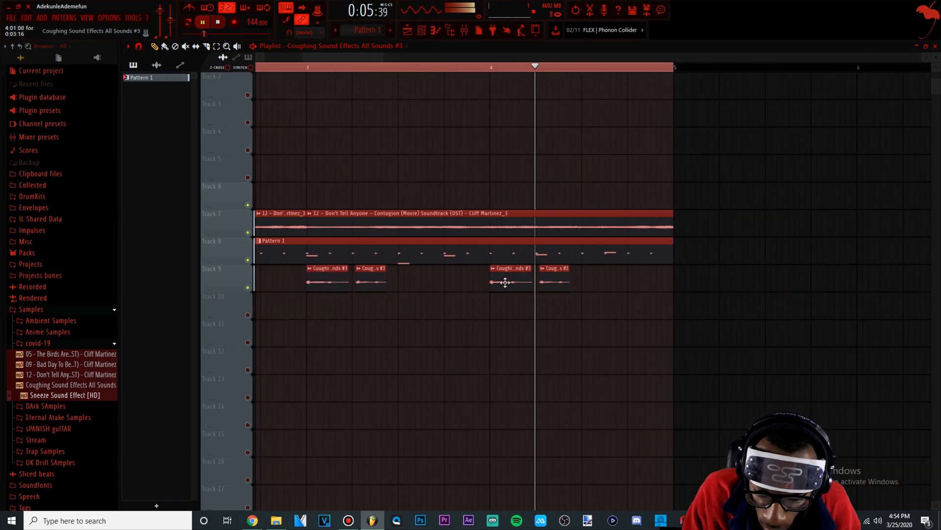
pyautogui.scroll(3, 505, 281)
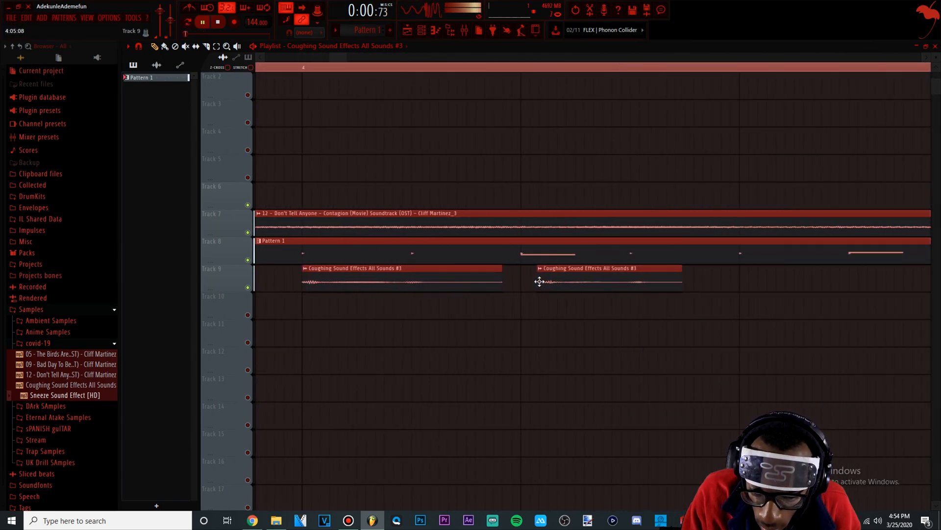
pyautogui.scroll(-6, 340, 298)
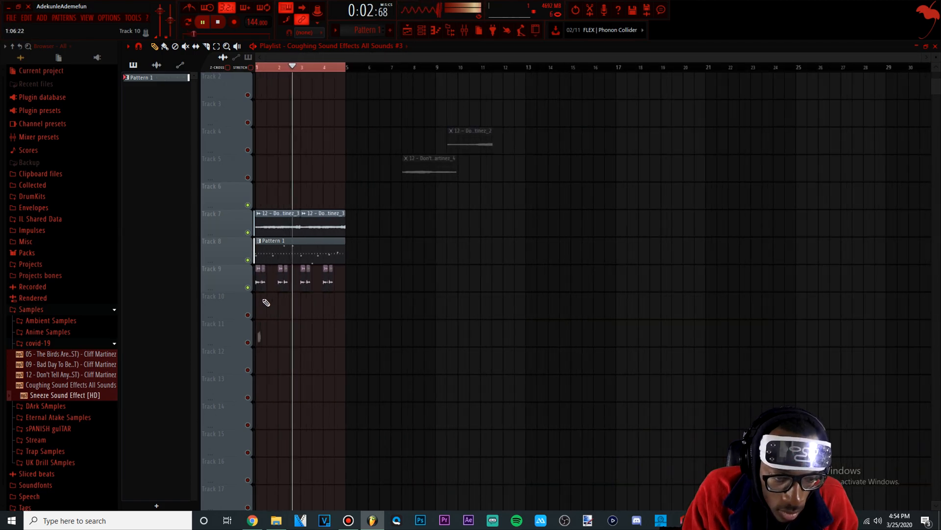
pyautogui.scroll(6, 267, 303)
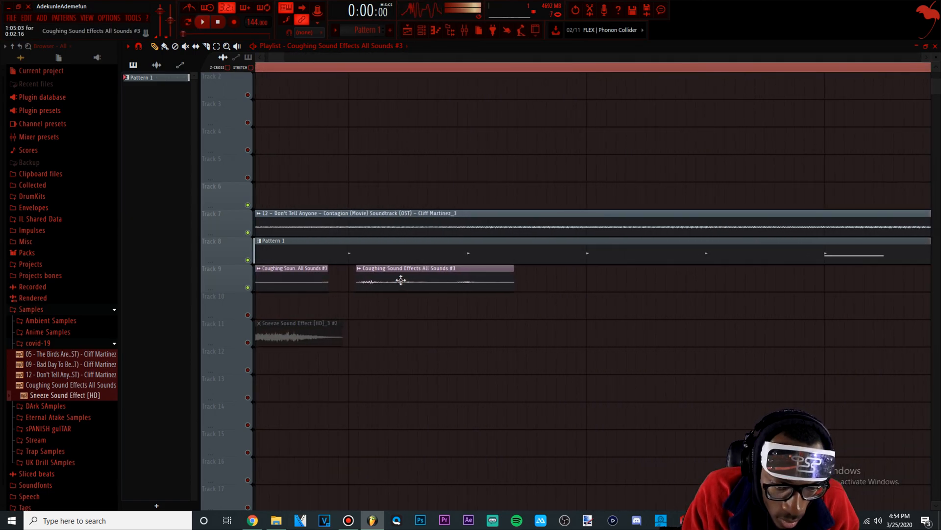
pyautogui.scroll(-4, 387, 272)
pyautogui.scroll(2, 434, 283)
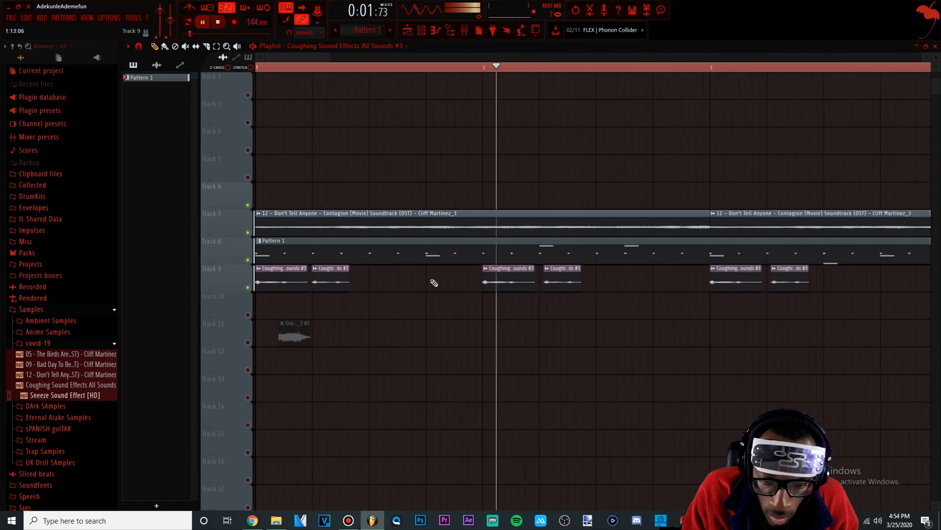
pyautogui.scroll(-5, 442, 284)
pyautogui.rightClick(474, 284)
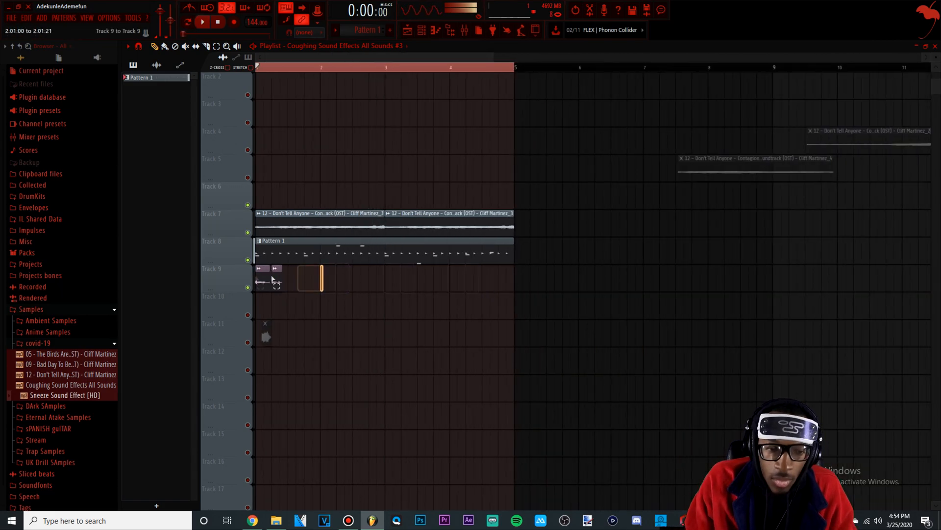
# Step: Copy the pair of cough clips in bar 1 to the starts of bars 2, 3 and 4 on track 9
pyautogui.moveTo(263, 282); pyautogui.dragTo(328, 280)
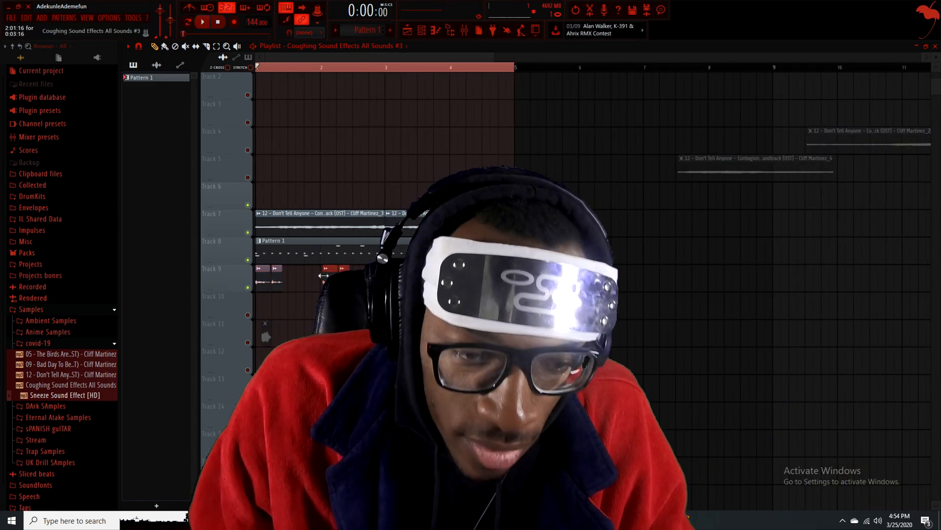
pyautogui.scroll(4, 326, 279)
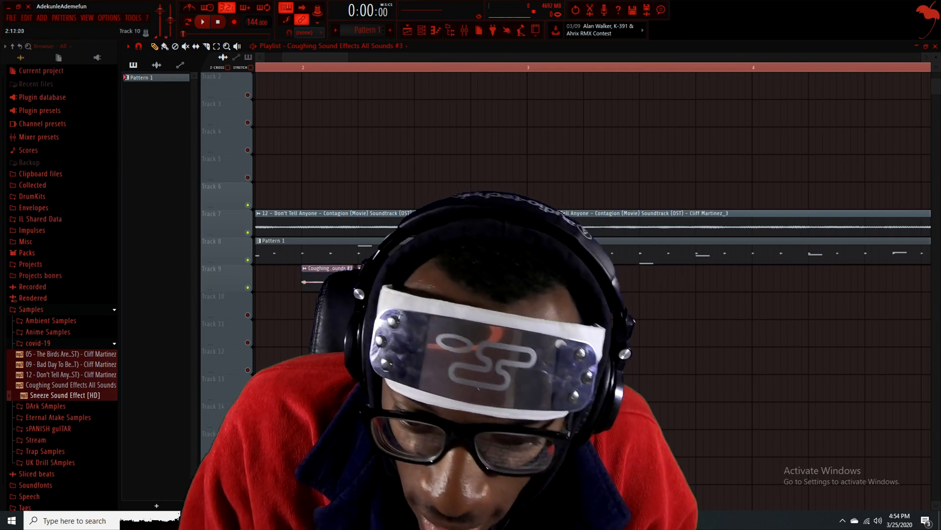
pyautogui.scroll(-4, 326, 282)
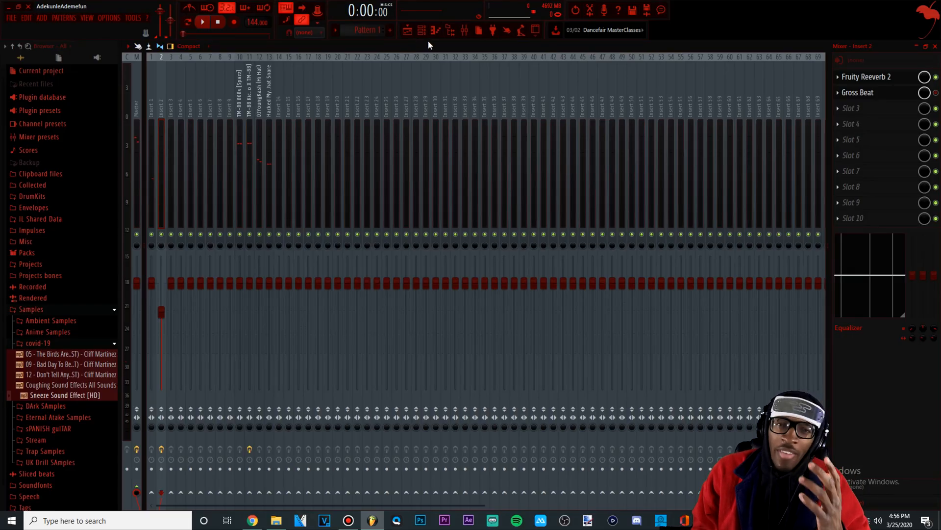
# Step: Open the DJYoungKash hi-hat in the piano roll and chop its C5 note on beat 2 of bar 1 into a short roll
pyautogui.click(425, 32)
pyautogui.rightClick(370, 315)
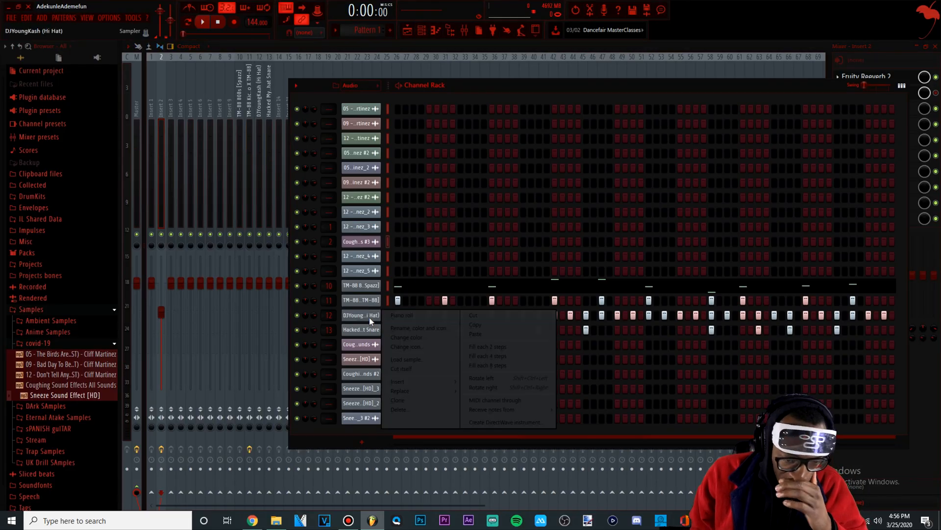
pyautogui.click(392, 315)
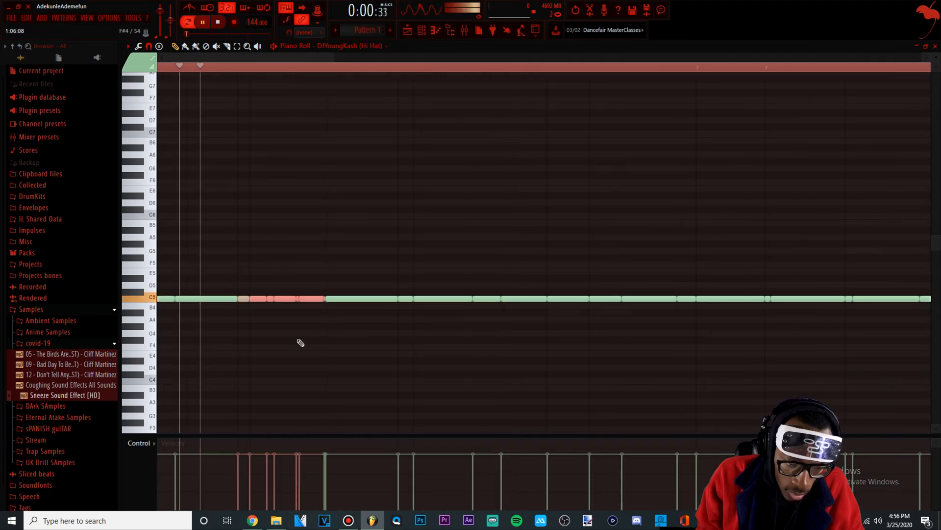
pyautogui.scroll(-5, 442, 297)
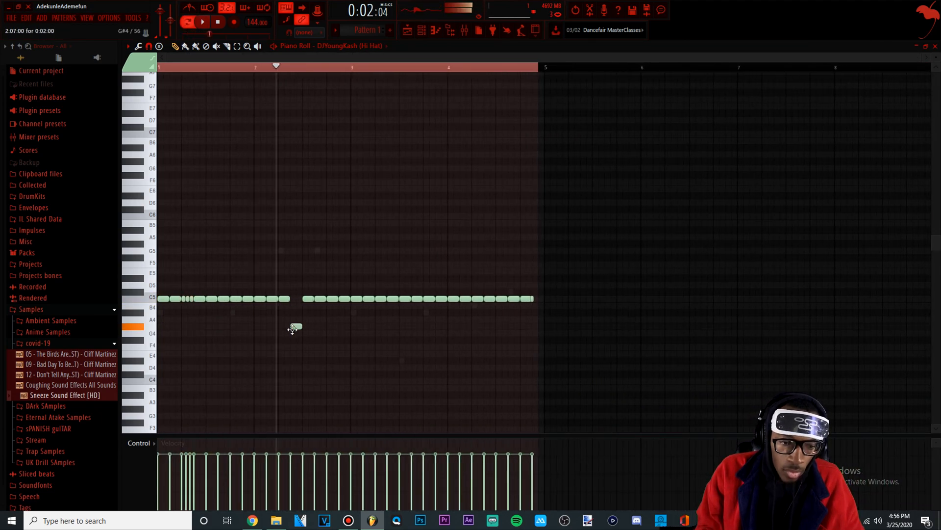
# Step: Chop the hi-hat note lowered to G#4 in bar 2 into a fast roll and play the pattern back
pyautogui.hotkey('alt', 'u')
pyautogui.press('Return')
pyautogui.press('space')
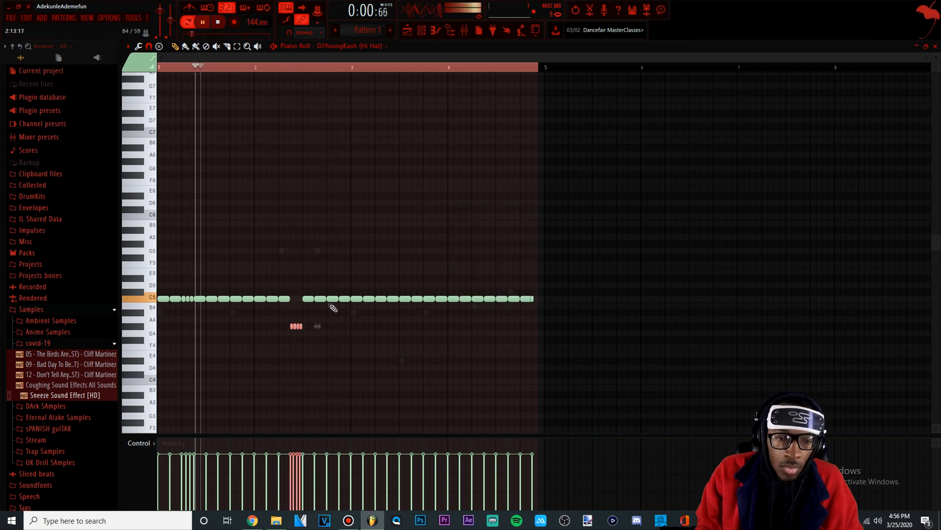
pyautogui.click(427, 33)
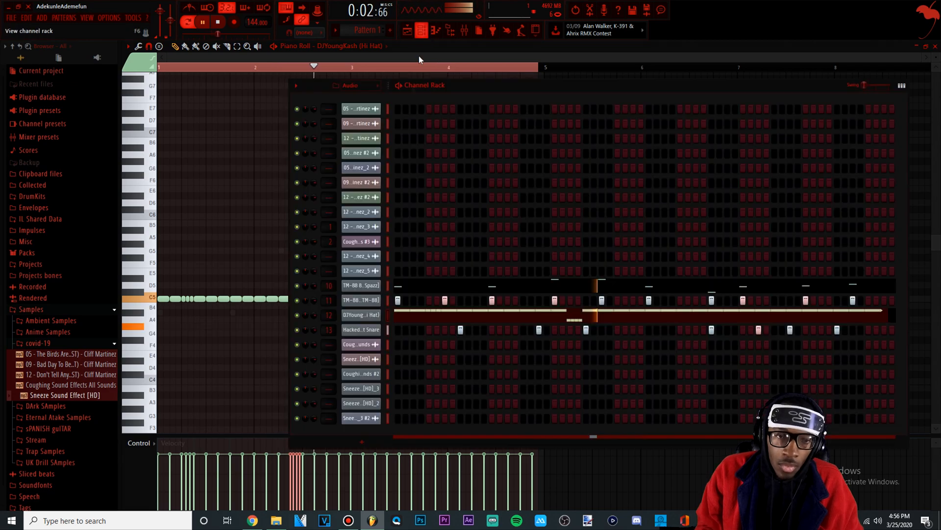
pyautogui.click(319, 57)
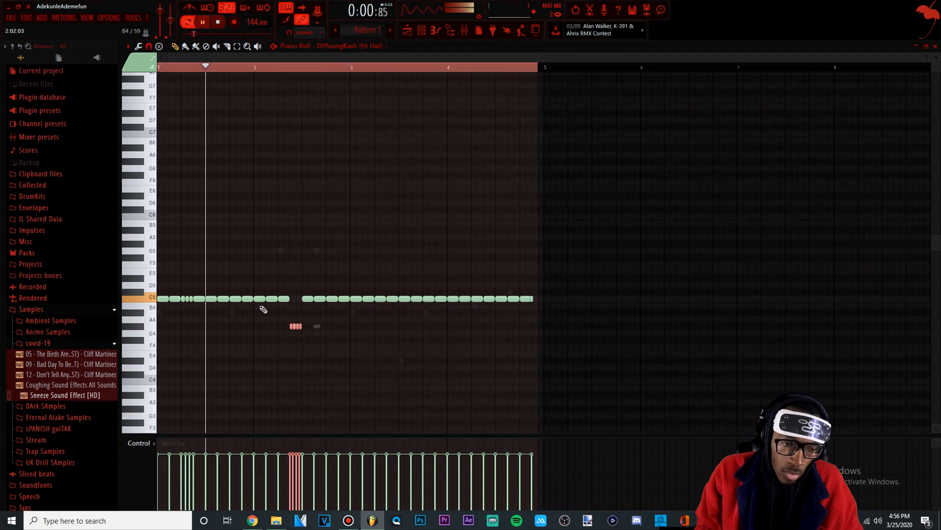
# Step: Replace the C5 hi-hat note on beat 3 of bar 1 with E4, and add low notes at D4 and B3 in bar 2
pyautogui.press('space')
pyautogui.click(181, 362)
pyautogui.click(219, 354)
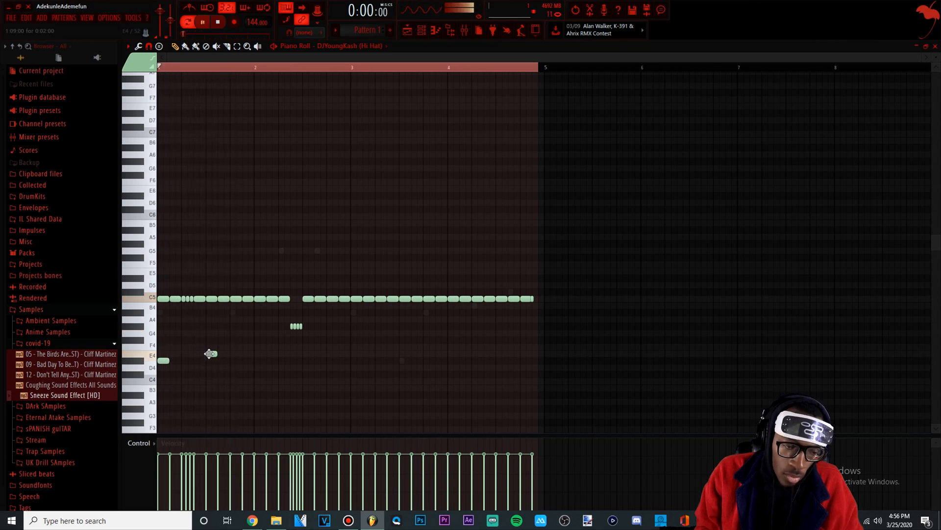
pyautogui.rightClick(165, 359)
pyautogui.press('space')
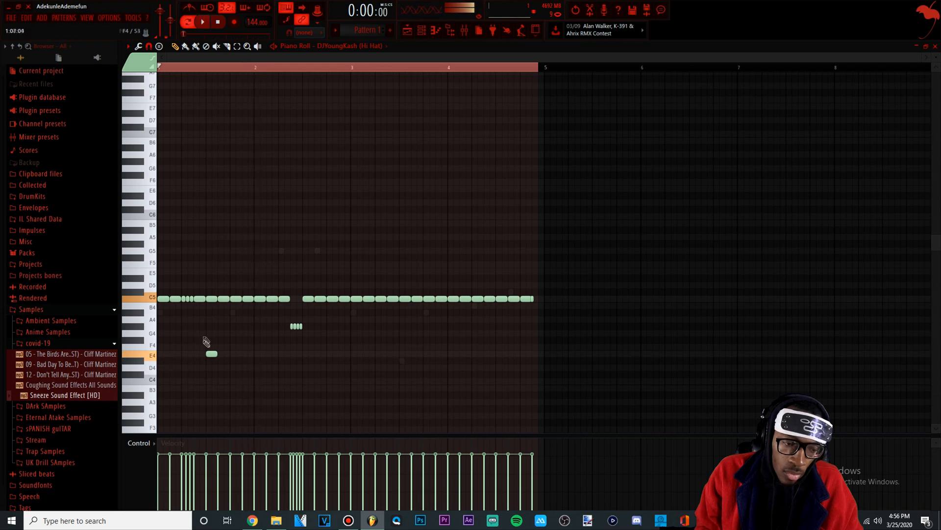
pyautogui.rightClick(214, 298)
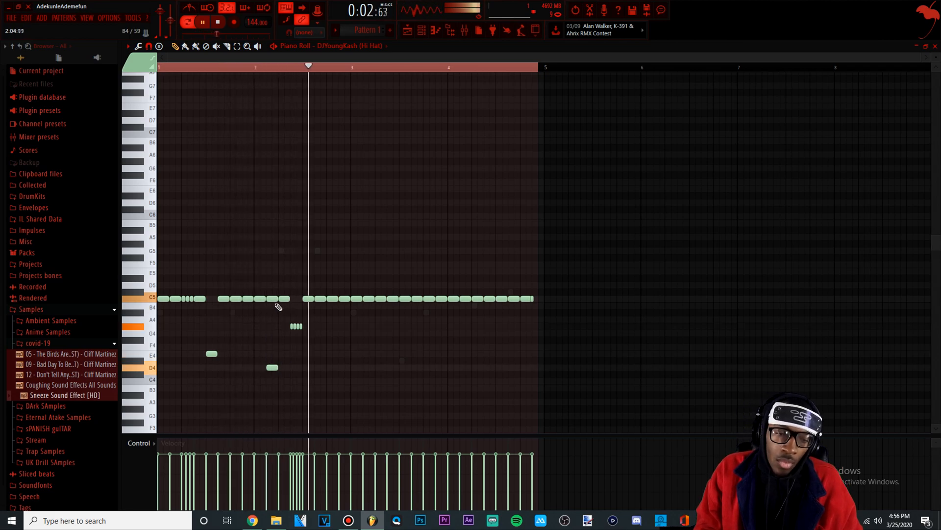
pyautogui.press('space')
pyautogui.moveTo(322, 388); pyautogui.dragTo(304, 388)
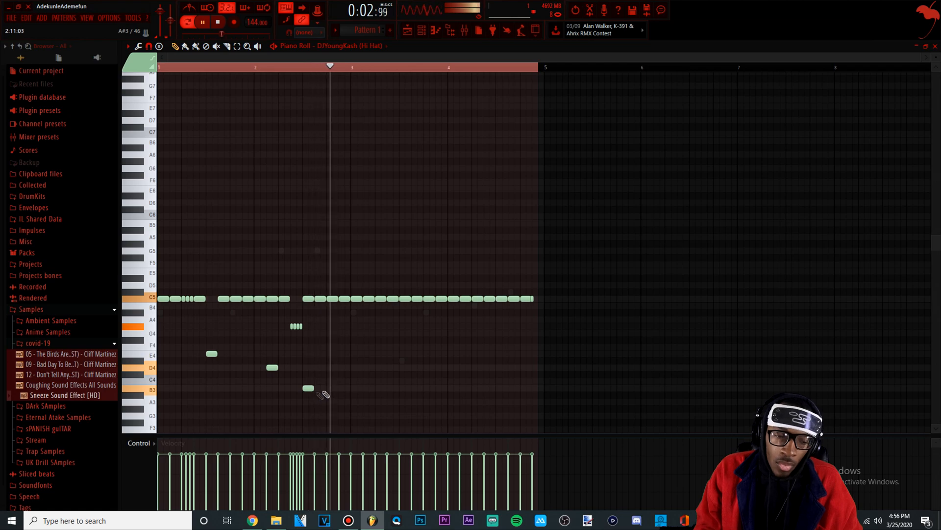
pyautogui.press('space')
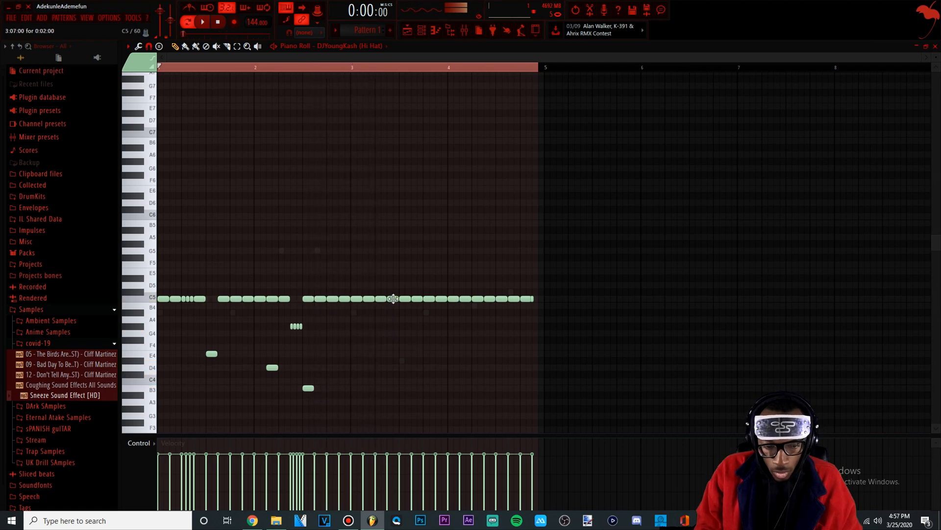
# Step: Chop the two C5 hi-hat notes from beat 2 of bar 3 with the default Chopper pattern and shape their velocities into a rising ramp
pyautogui.hotkey('alt', 'u')
pyautogui.press('space')
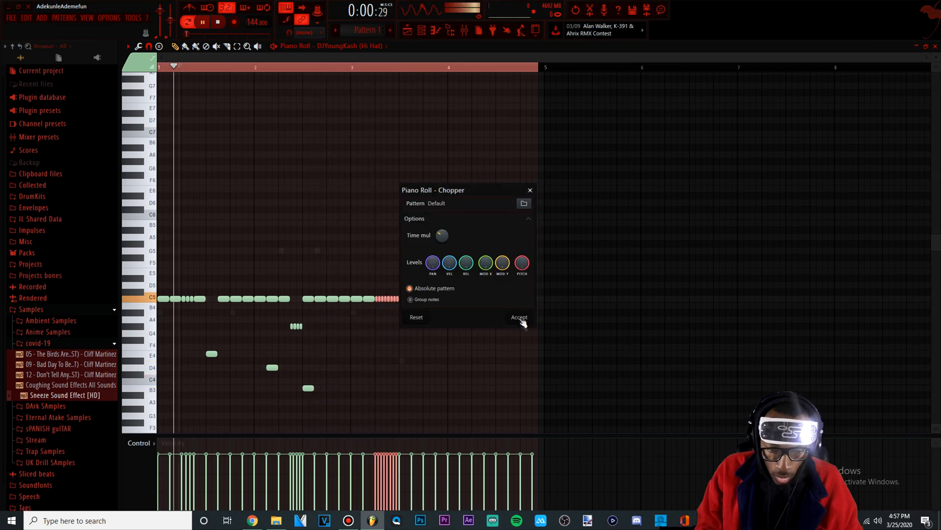
pyautogui.click(520, 320)
pyautogui.moveTo(376, 489); pyautogui.dragTo(398, 457)
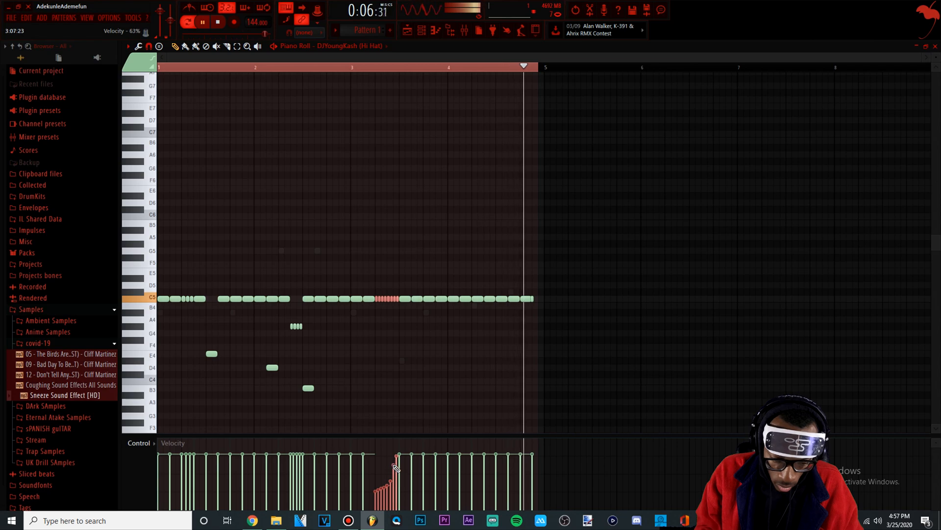
pyautogui.moveTo(391, 482); pyautogui.dragTo(383, 491)
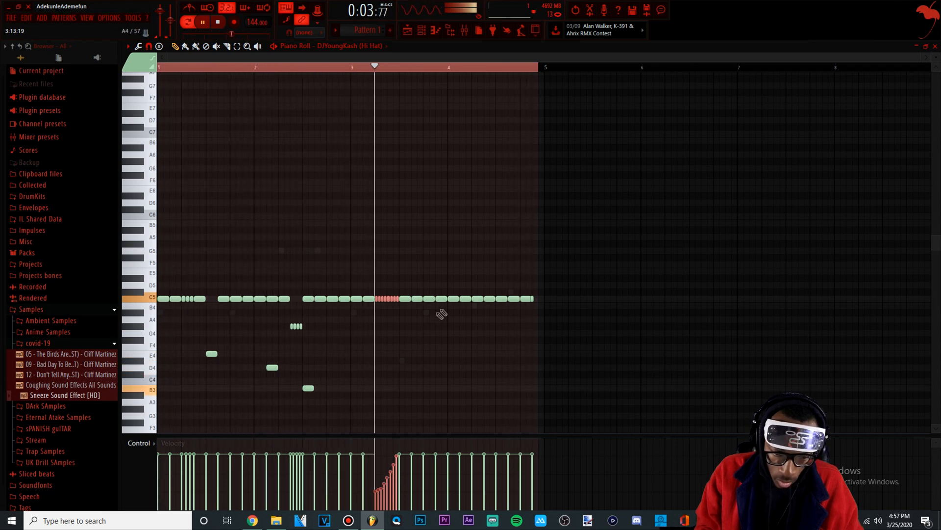
# Step: Extend the last C5 hi-hat note to the end of bar 4 and clear the piano roll's time selection
pyautogui.keyDown('ctrl'); pyautogui.click(557, 202); pyautogui.keyUp('ctrl')
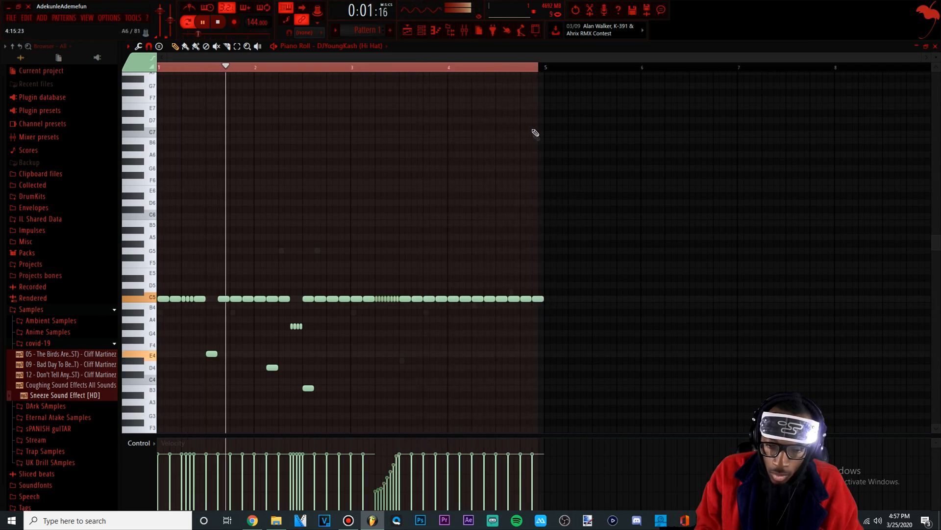
pyautogui.click(545, 69)
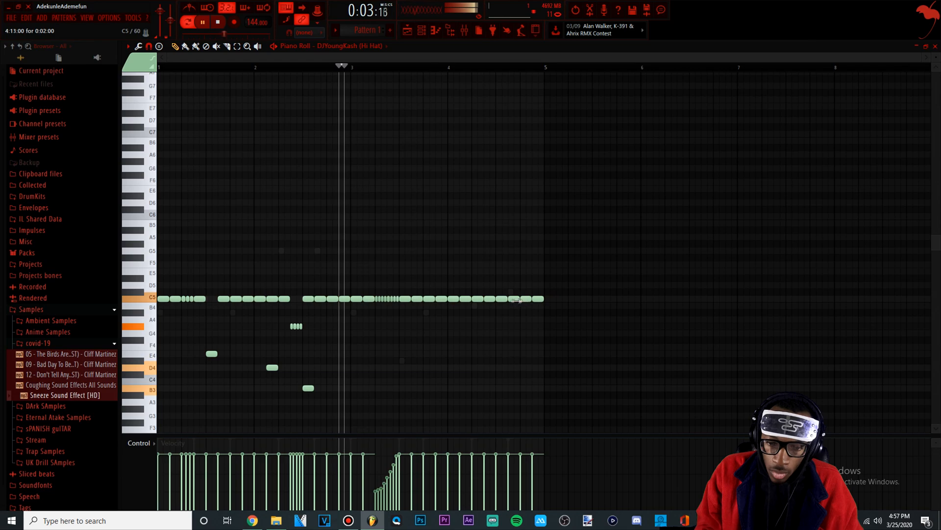
# Step: Chop the C5 hi-hat note just before beat 3 of bar 4 and stretch the pieces into a three-note roll filling its length
pyautogui.click(488, 299)
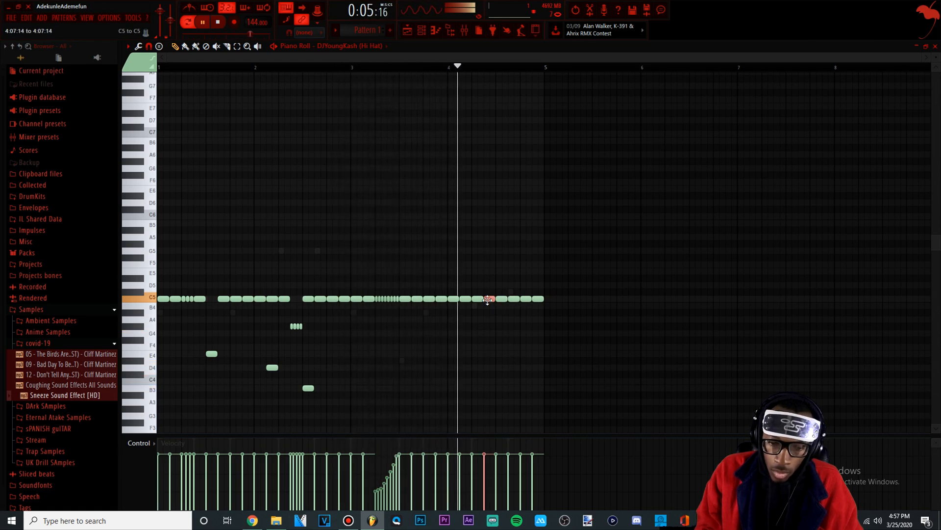
pyautogui.hotkey('alt', 'u')
pyautogui.click(519, 316)
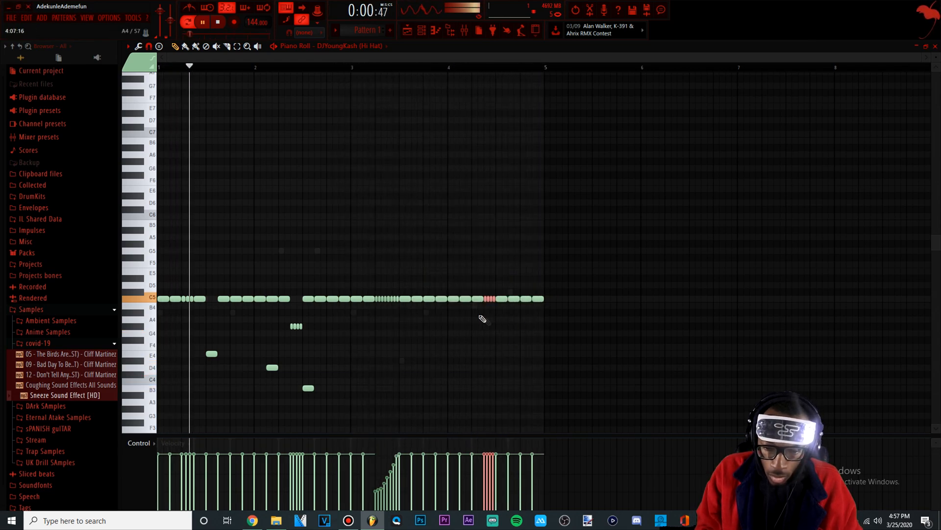
pyautogui.scroll(5, 541, 304)
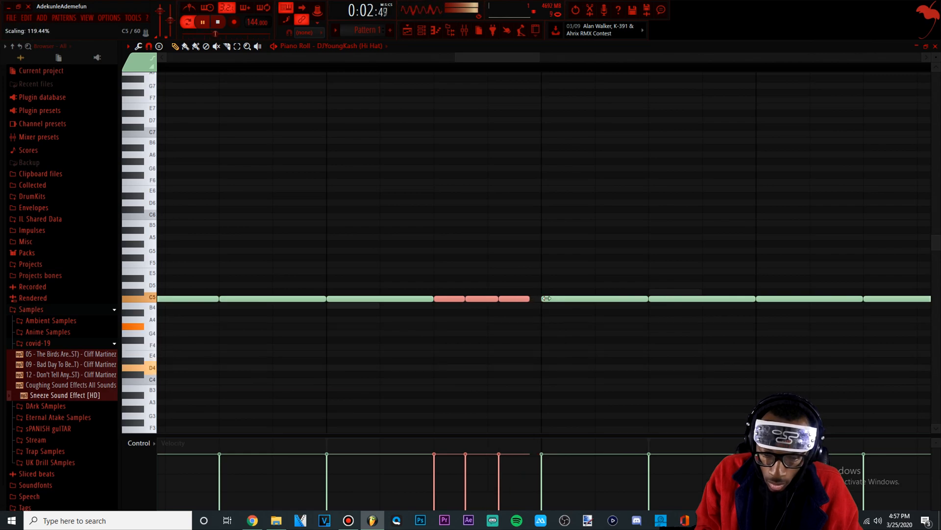
pyautogui.scroll(-3, 553, 299)
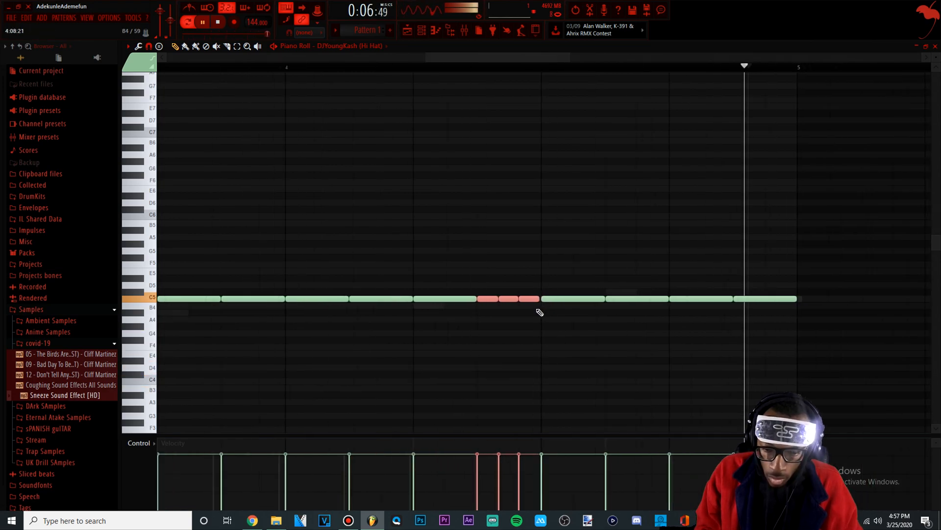
pyautogui.scroll(-3, 537, 314)
pyautogui.scroll(4, 343, 314)
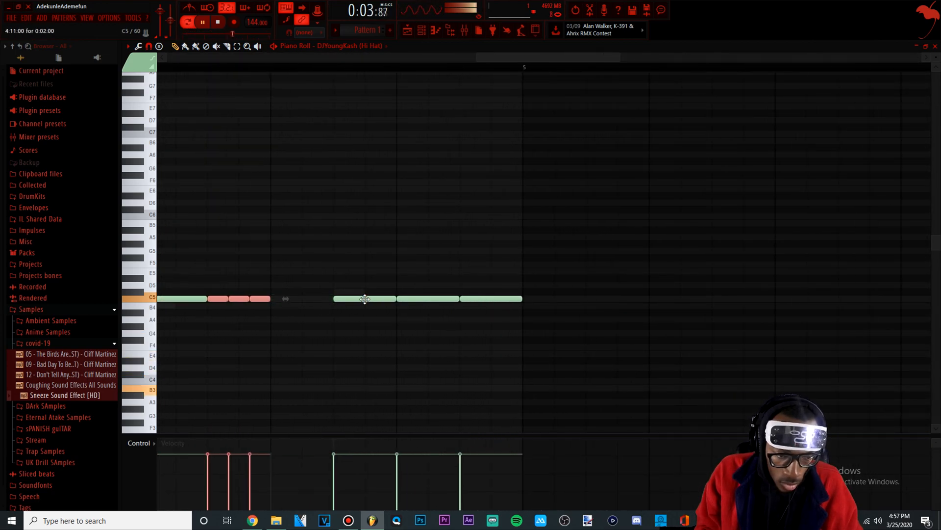
pyautogui.scroll(-3, 309, 312)
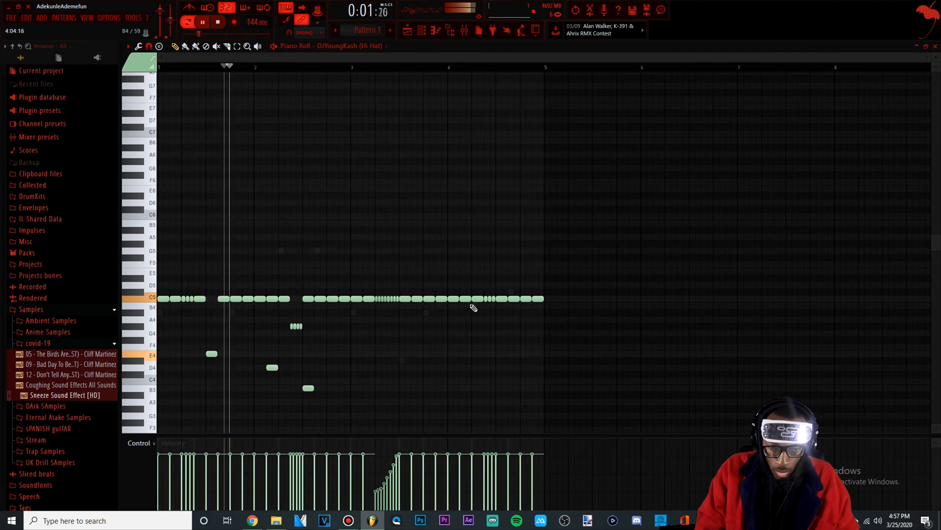
# Step: Add low hi-hat notes at C#4 on beat 1 and B3 on beat 3 of bar 4
pyautogui.click(454, 375)
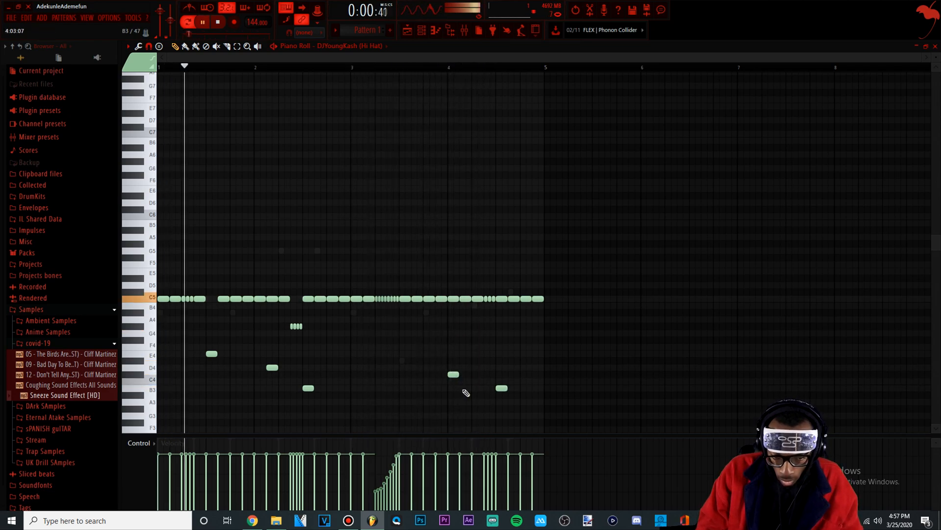
pyautogui.click(448, 68)
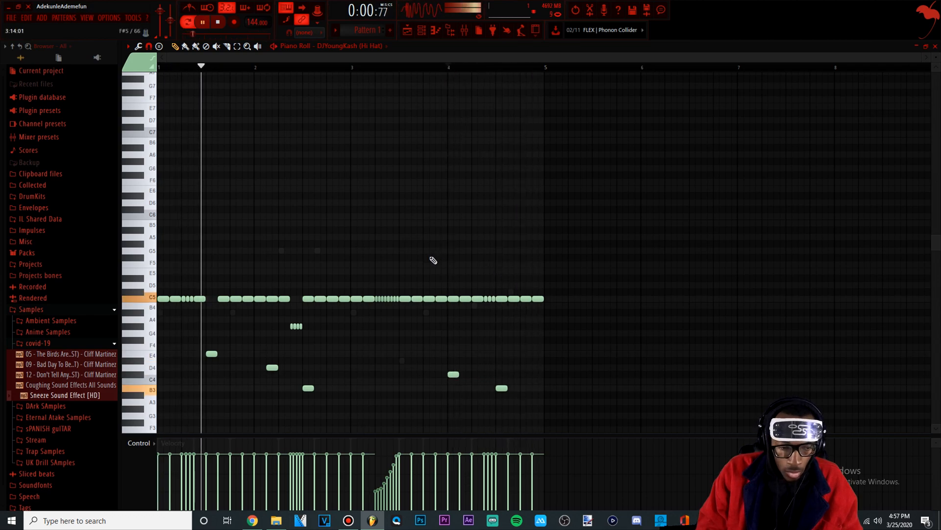
# Step: Listen to the loop while checking the channel rack, playlist and mixer levels, ending on the playlist
pyautogui.click(423, 31)
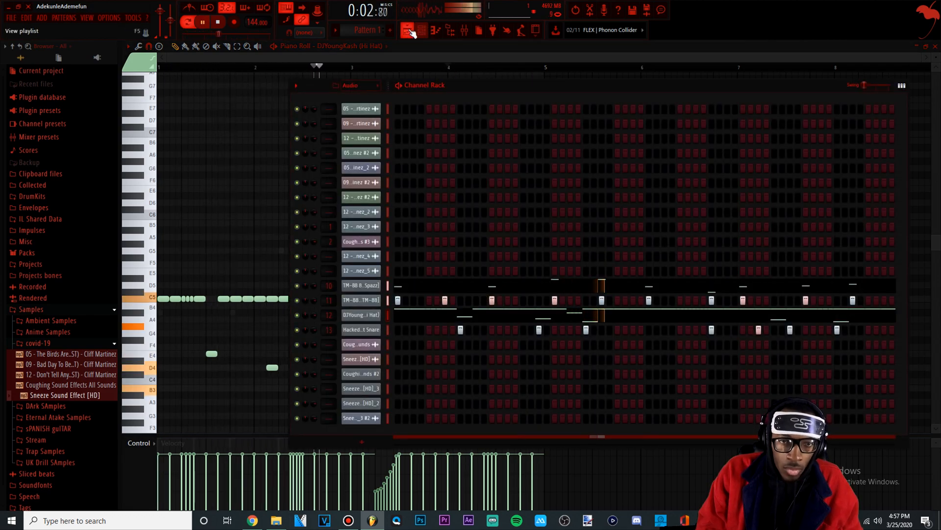
pyautogui.click(407, 31)
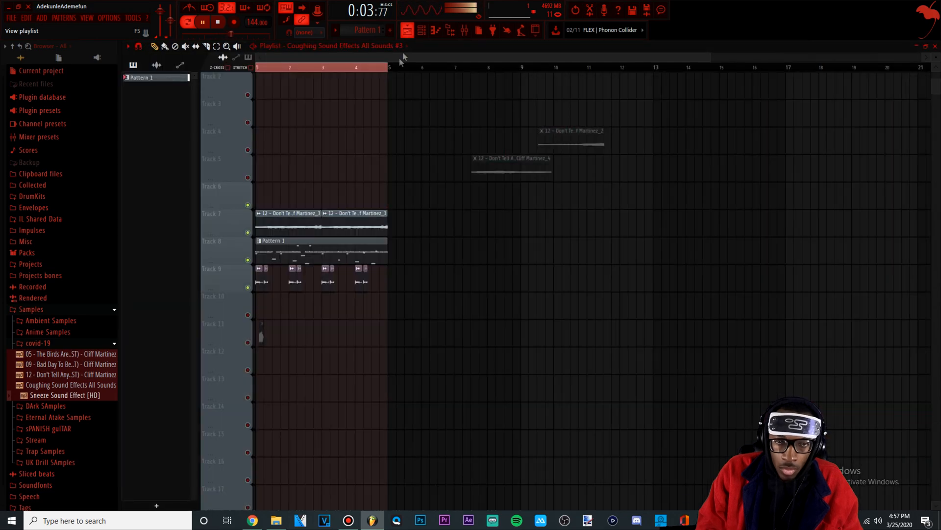
pyautogui.click(427, 32)
pyautogui.click(464, 30)
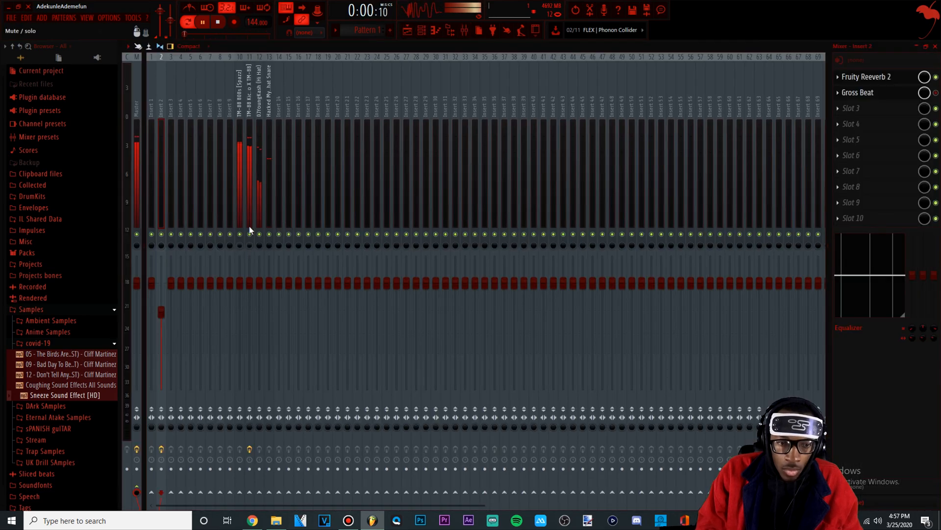
pyautogui.click(421, 31)
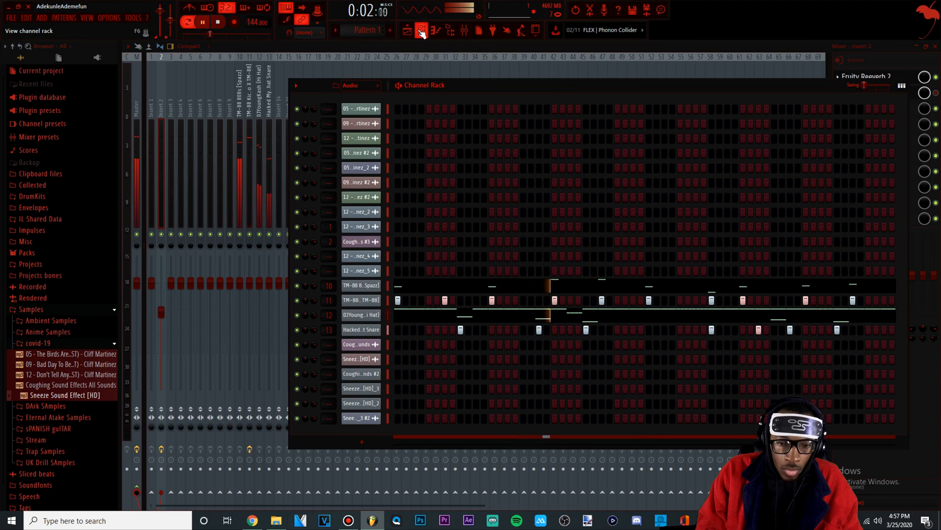
pyautogui.click(407, 31)
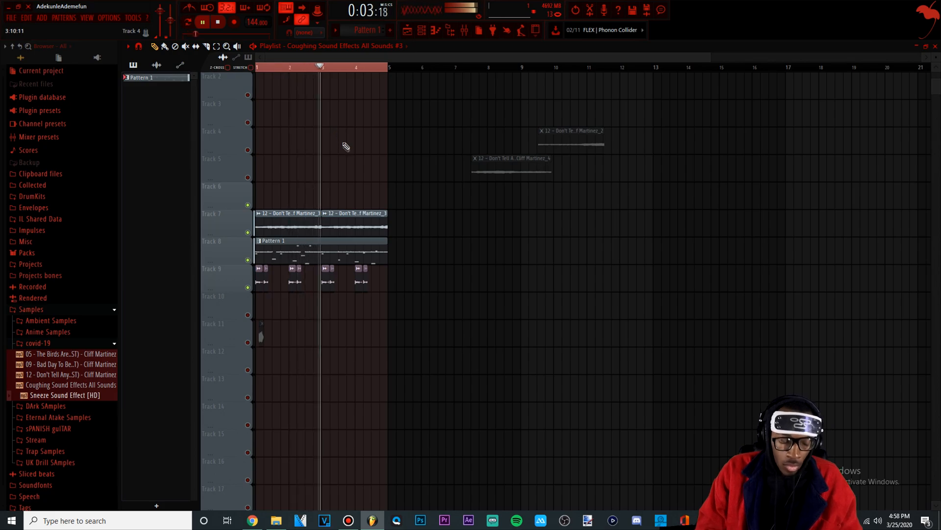
# Step: Save the project as "Coronavirus type" in the FLPs folder
pyautogui.hotkey('ctrl', 's')
pyautogui.click(441, 249)
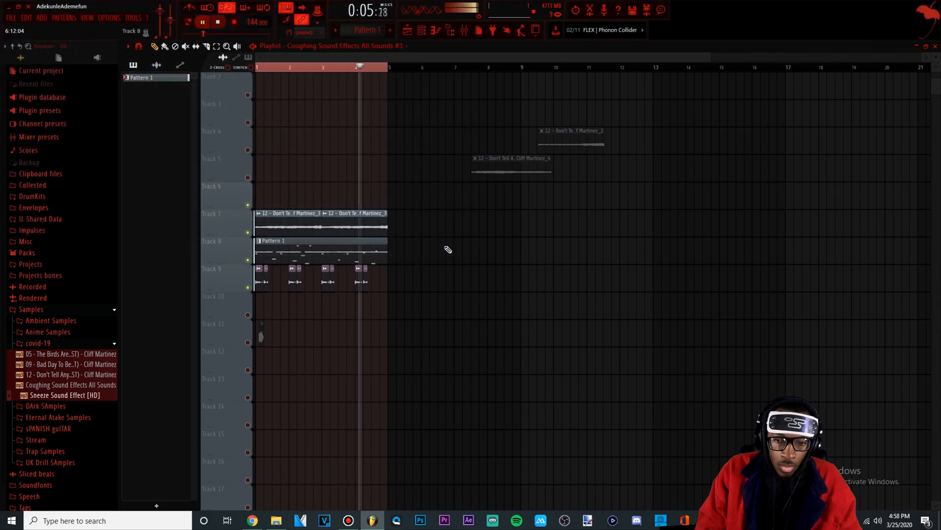
pyautogui.hotkey('ctrl', 's')
pyautogui.write('Coronavirus type')
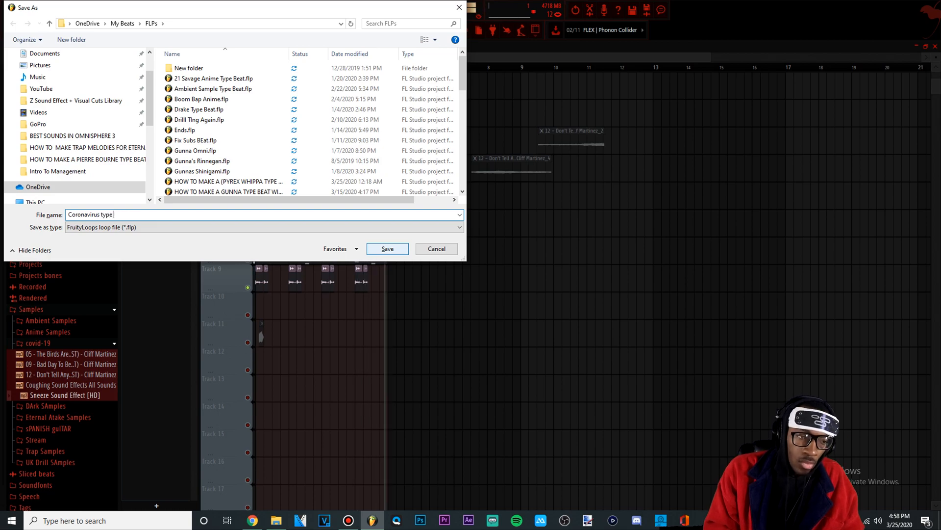
pyautogui.press('Return')
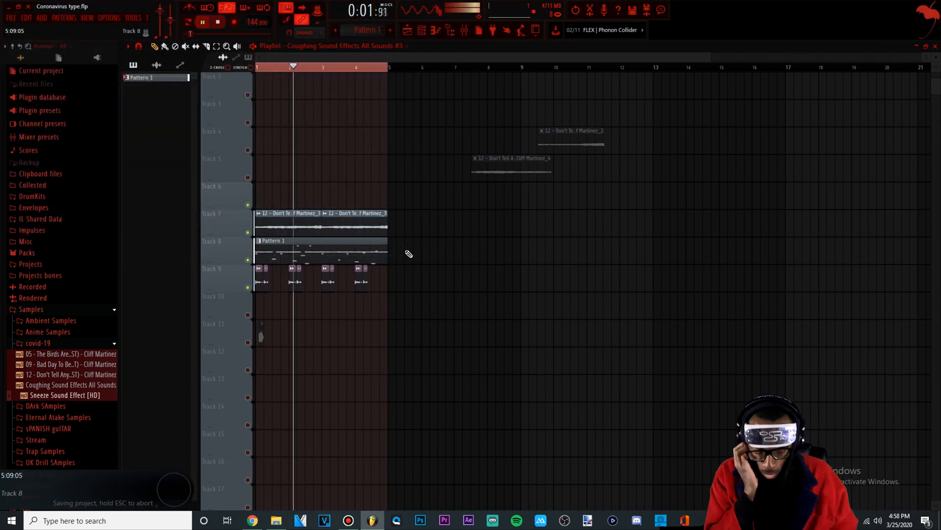